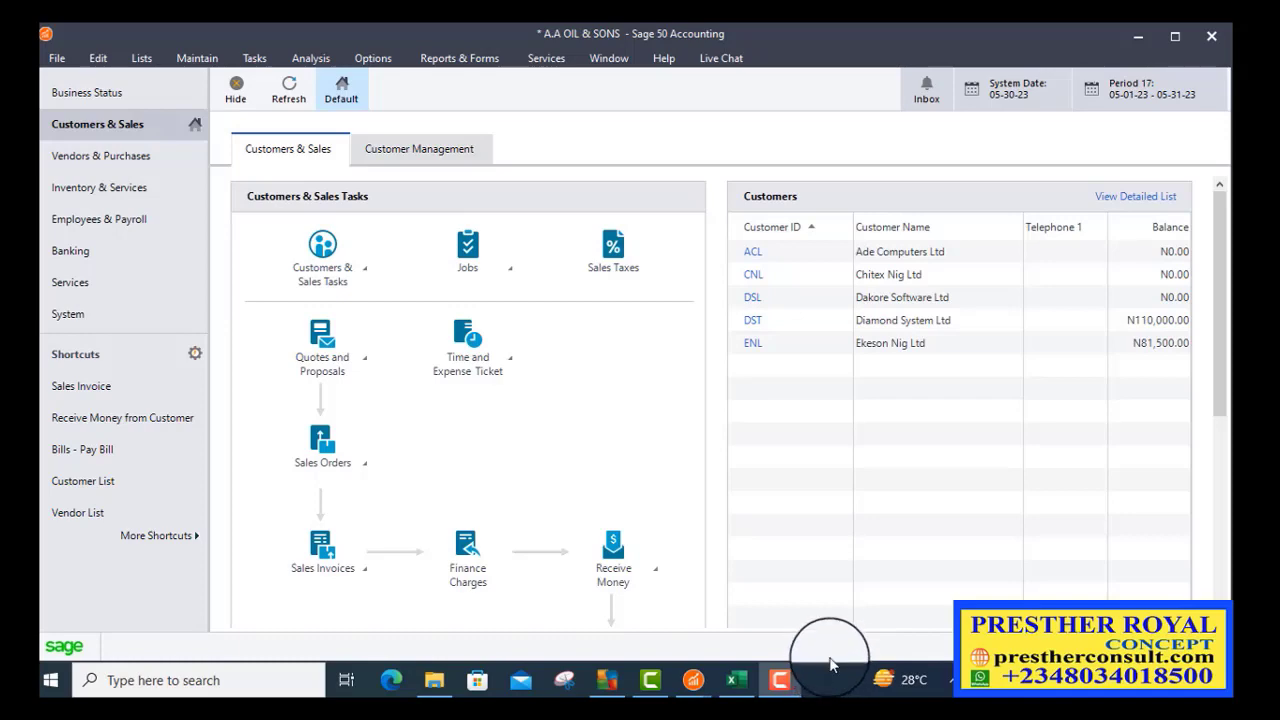
In the Excel case study, insert POST so the heading in B266 reads "HOW TO POST VENDOR'S CREDIT MEMO (Purchases Return)".
left_click(736, 683)
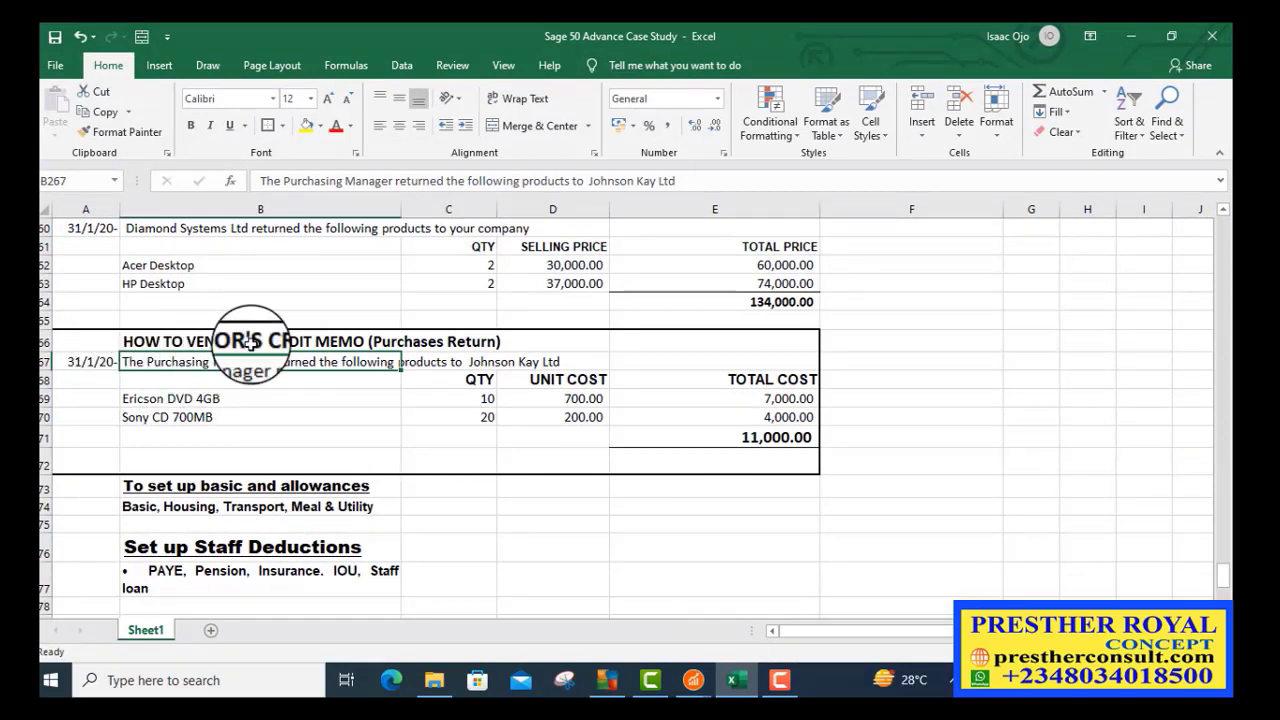
left_click(385, 341)
left_click(303, 181)
type("pos ")
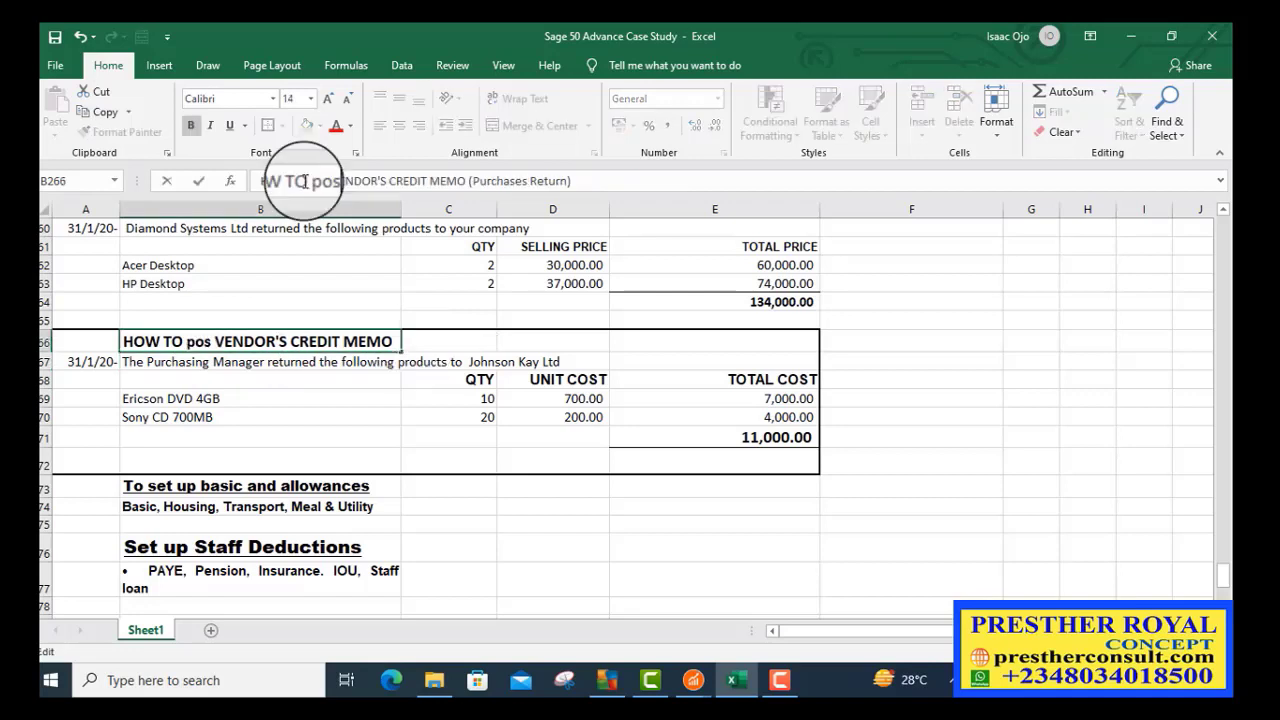
type("t")
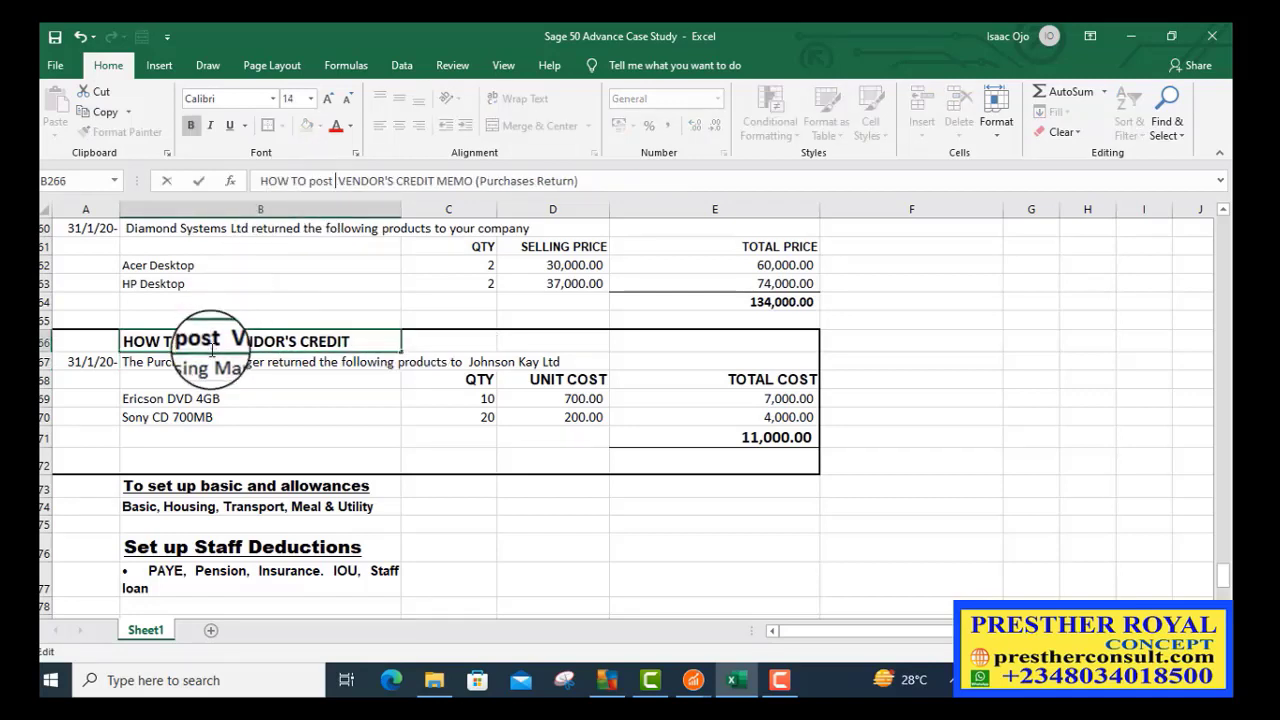
key("BackSpace")
key("BackSpace")
key("BackSpace")
key("BackSpace")
key("BackSpace")
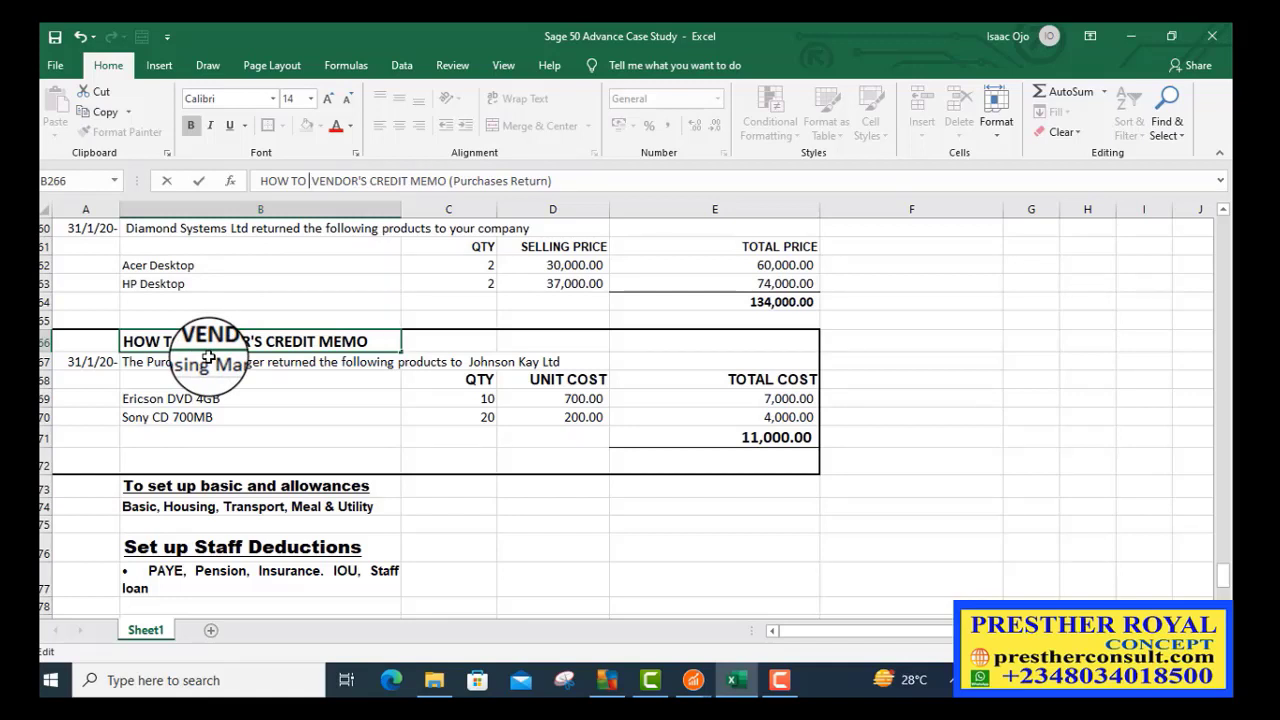
type("POS")
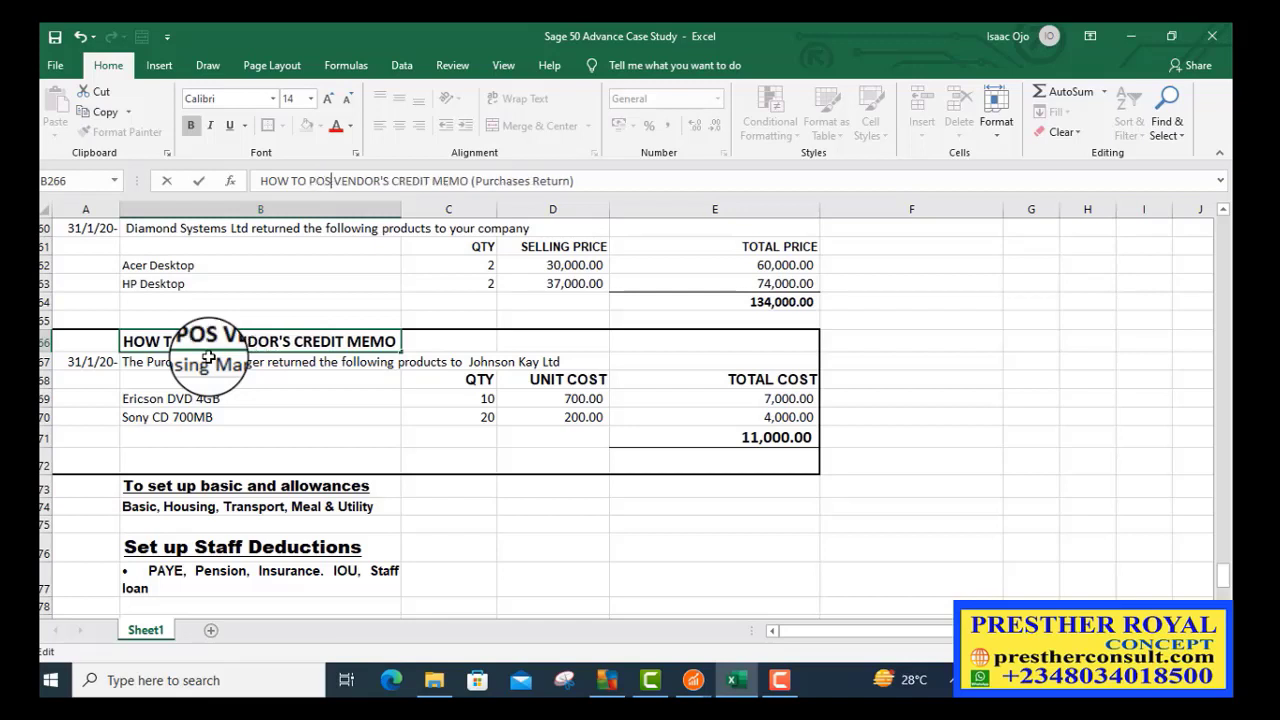
type("T")
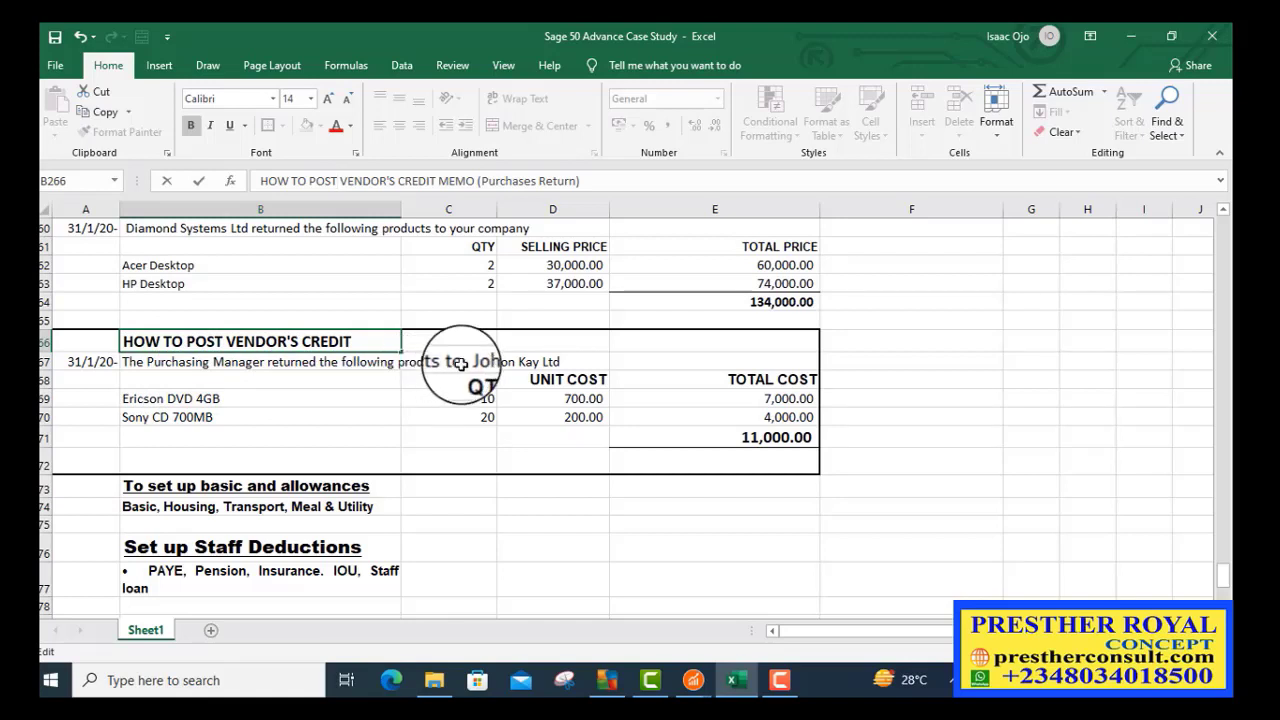
left_click(515, 362)
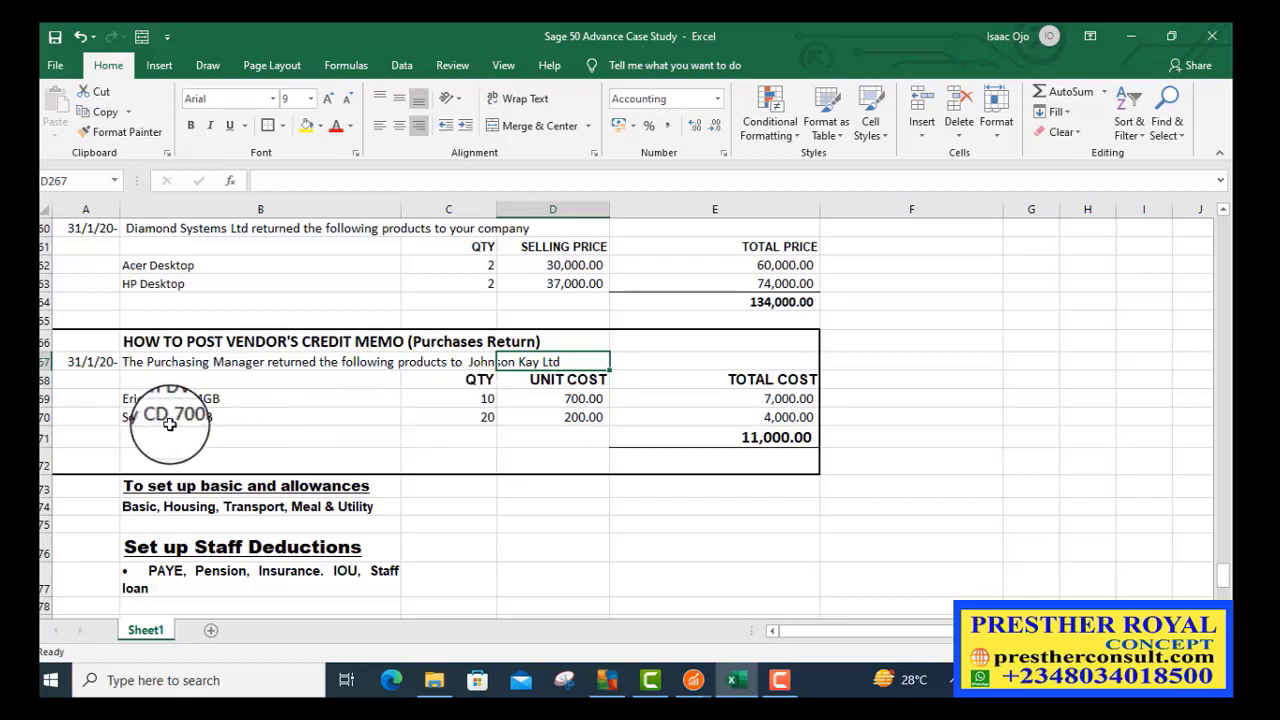
left_click(452, 421)
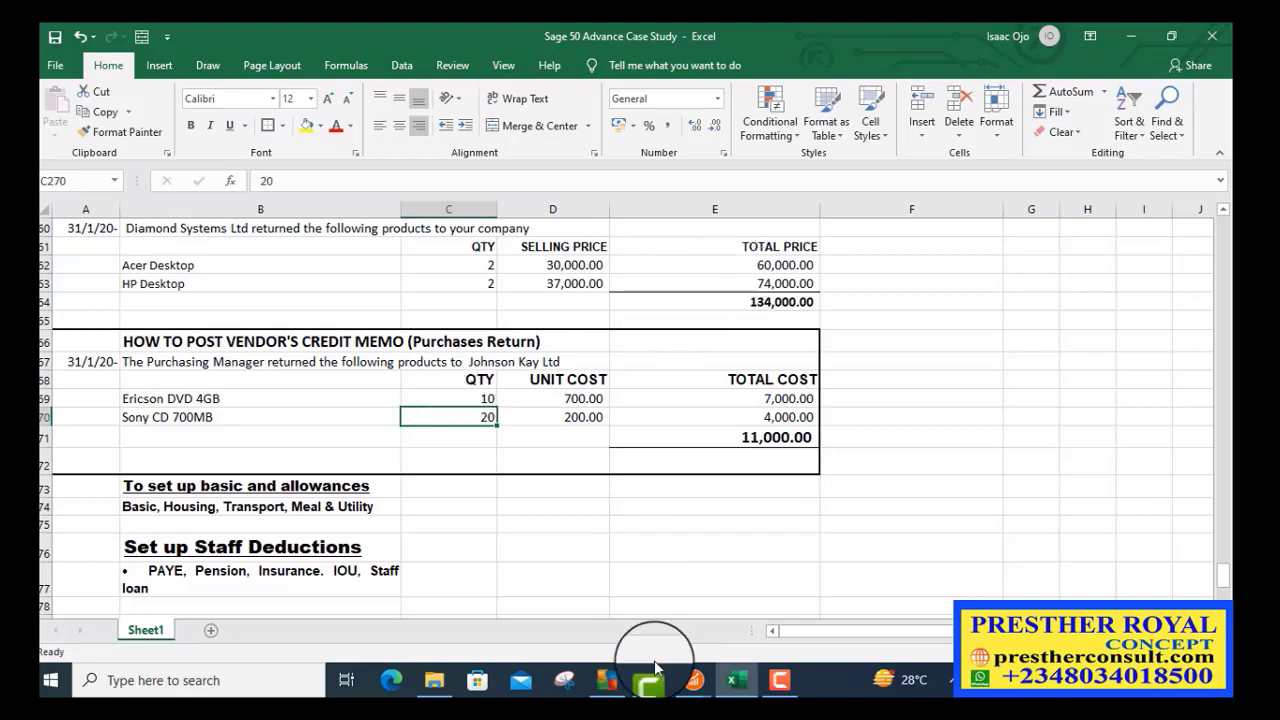
Switch to the Sage 50 main window, review the quantities on hand in the Inventory Stock Status Report, and close the report windows.
mouse_move(690, 688)
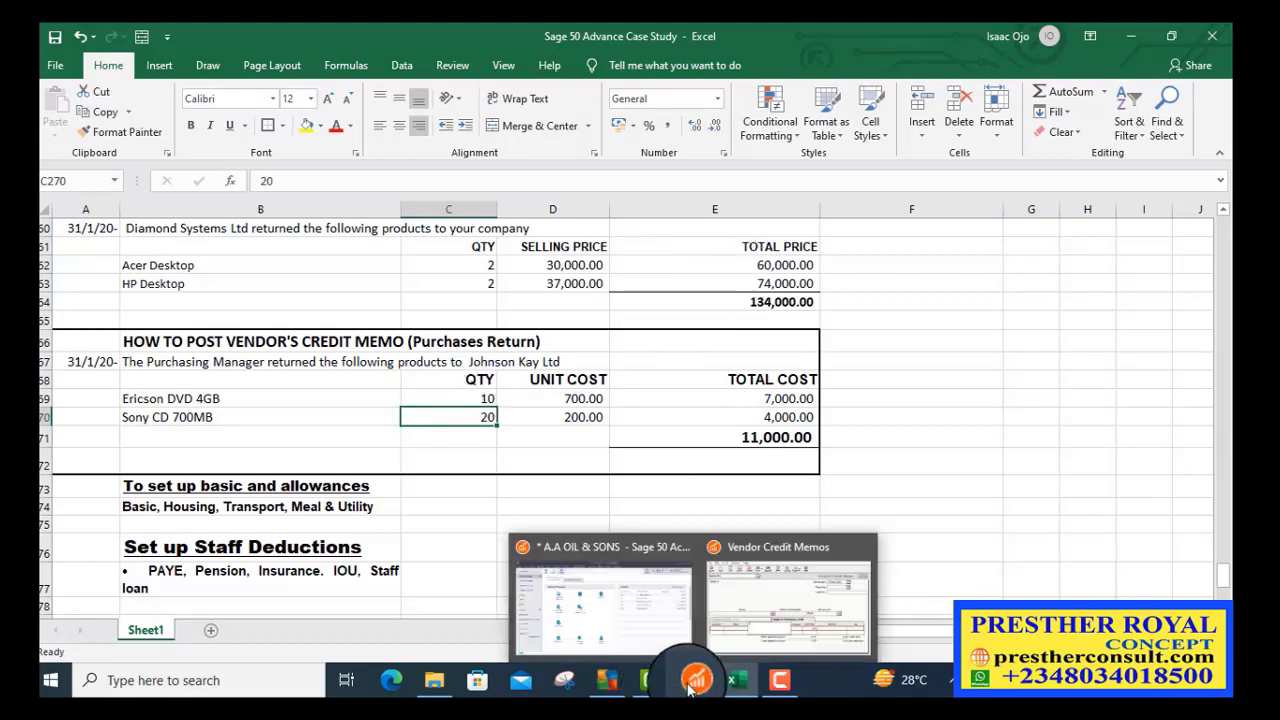
left_click(668, 640)
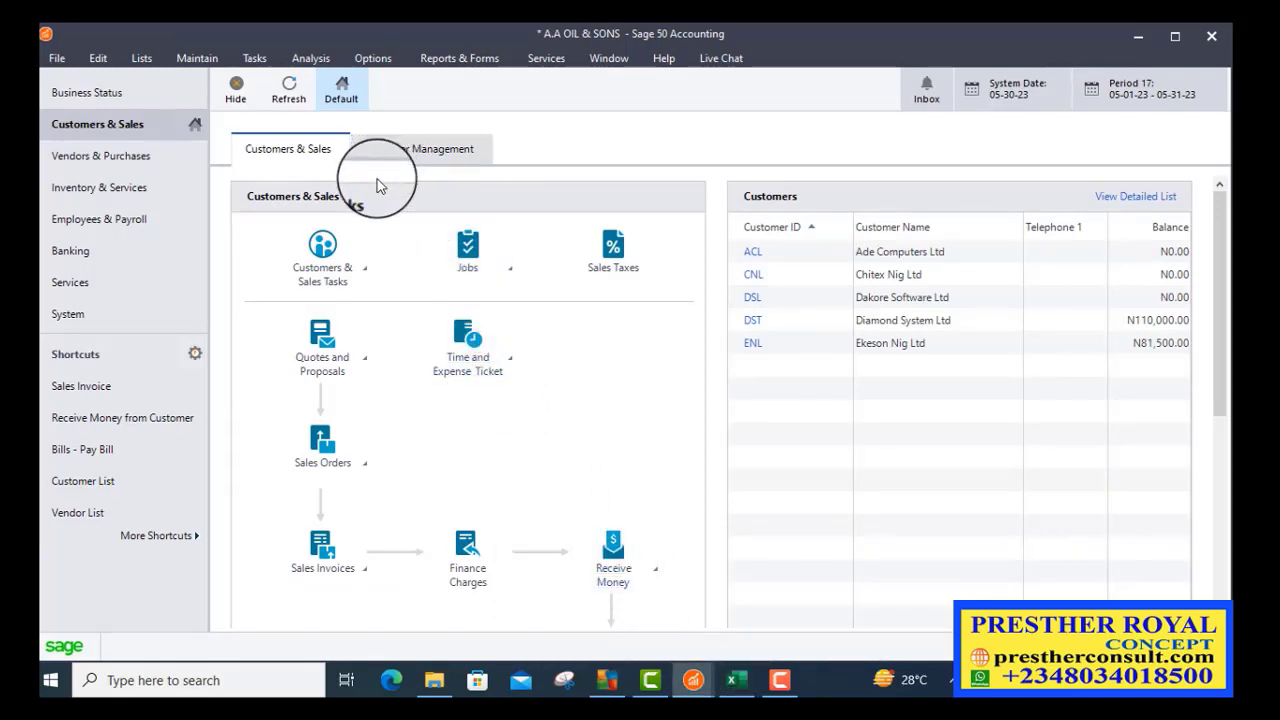
left_click(470, 58)
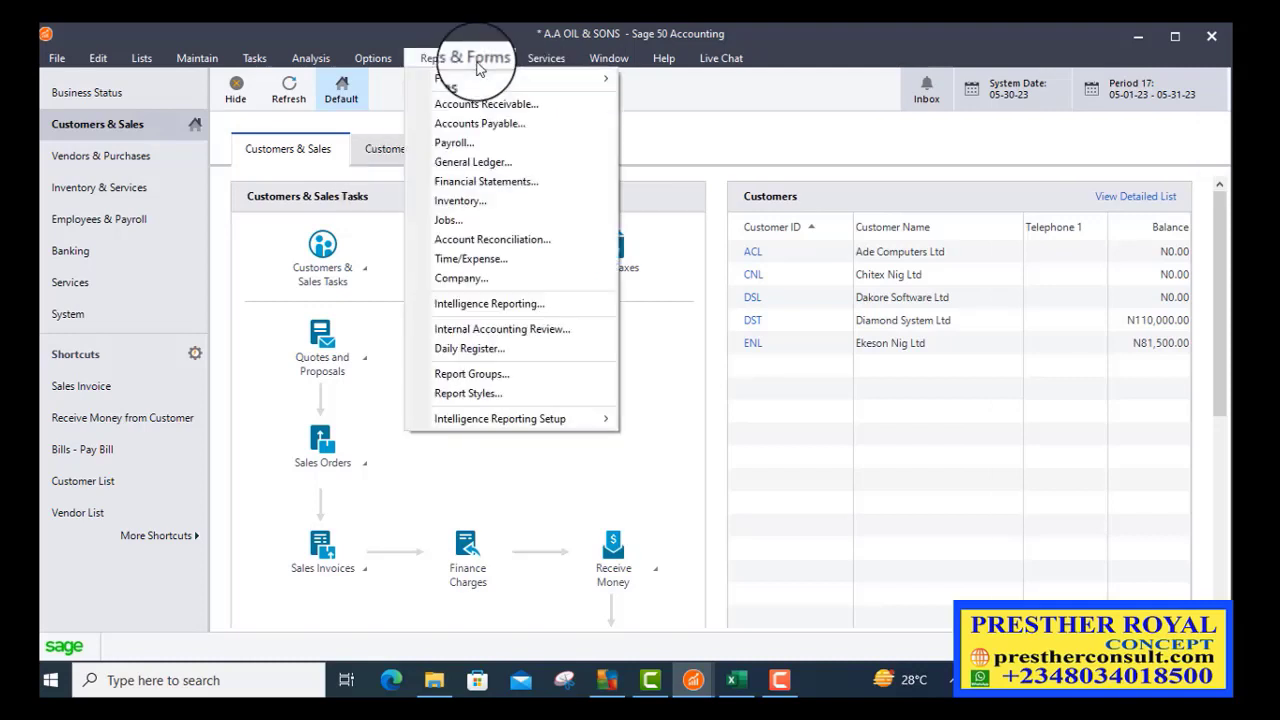
left_click(470, 205)
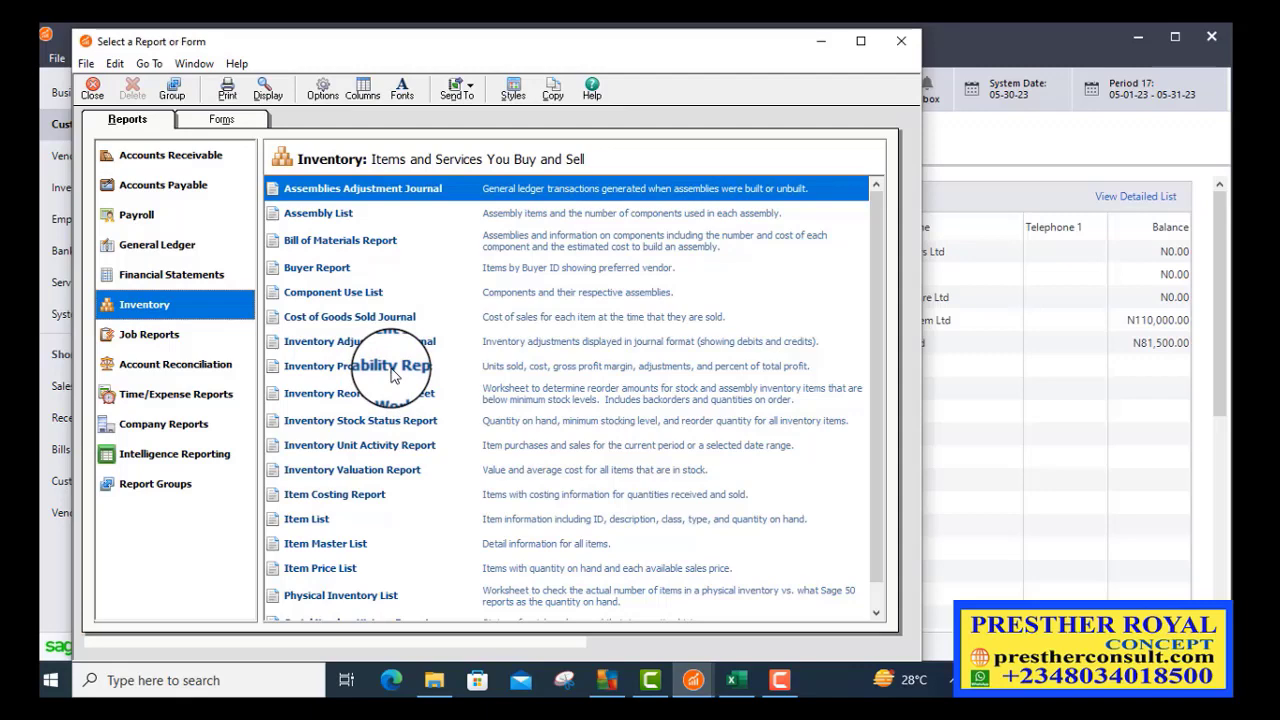
double_click(368, 425)
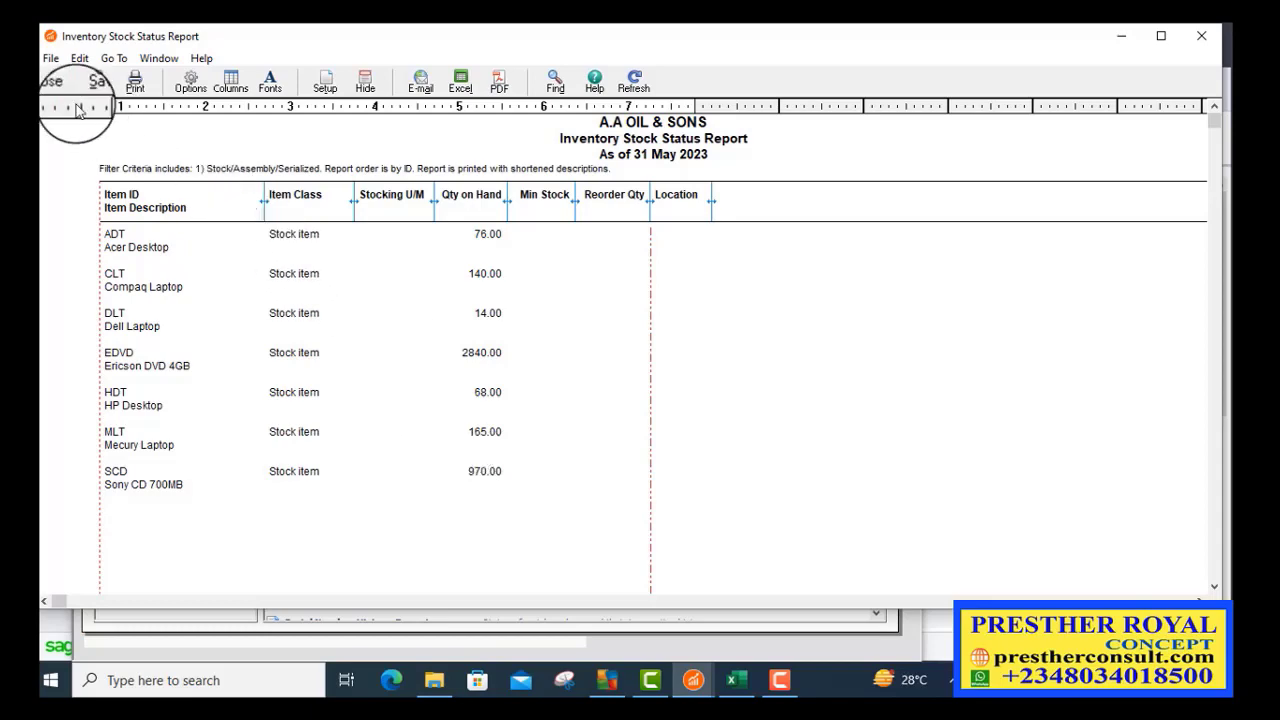
left_click(55, 80)
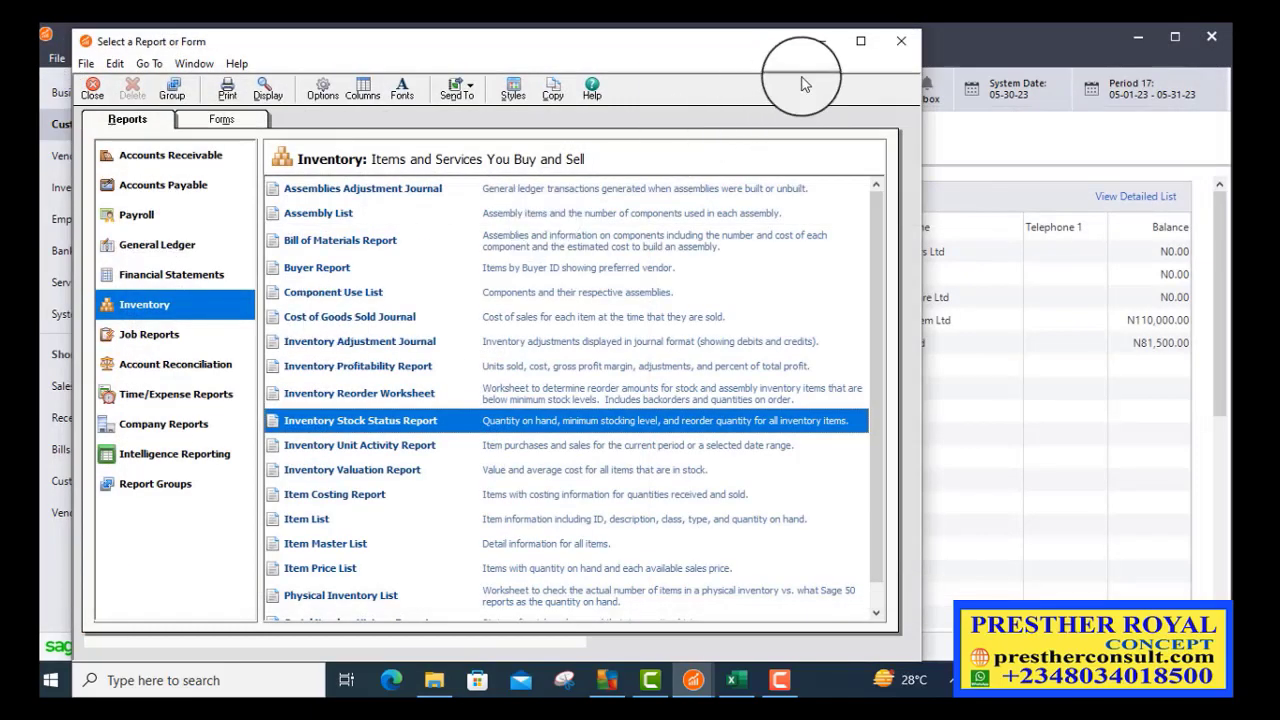
left_click(901, 41)
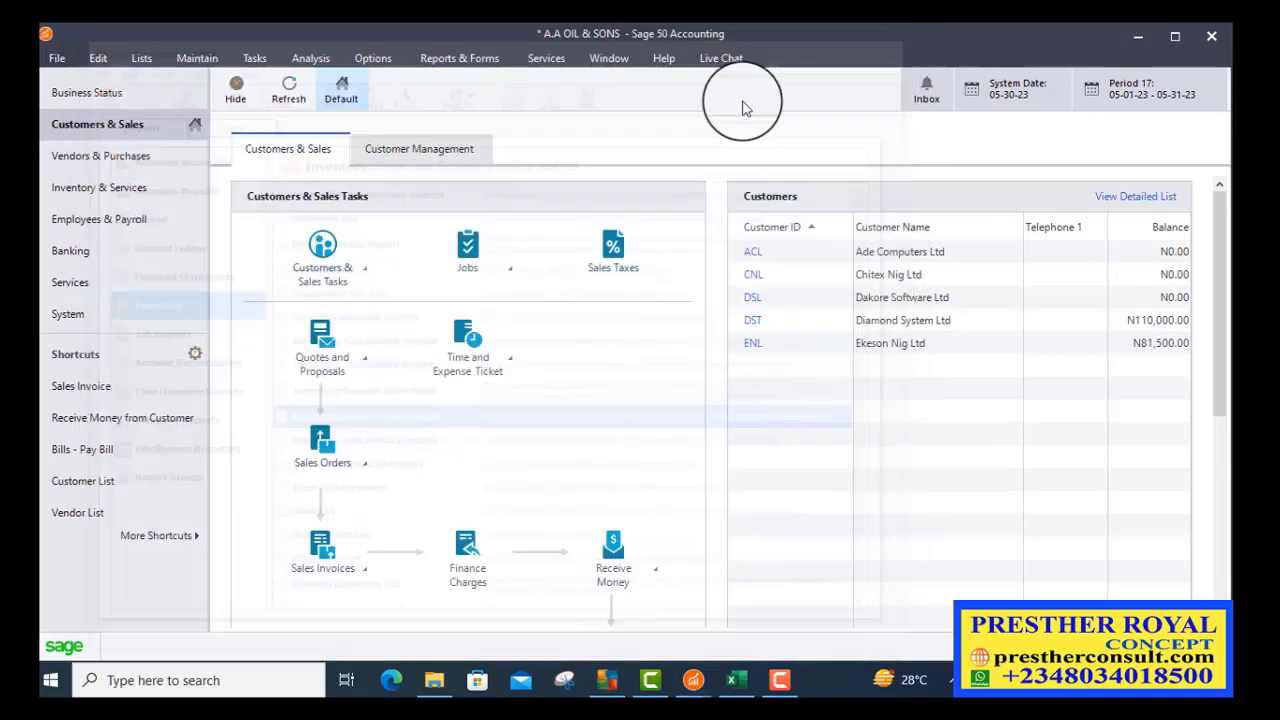
Start a vendor credit memo for Johnson Kay Ltd (JKL), checking the vendor against the Excel case study.
left_click(255, 60)
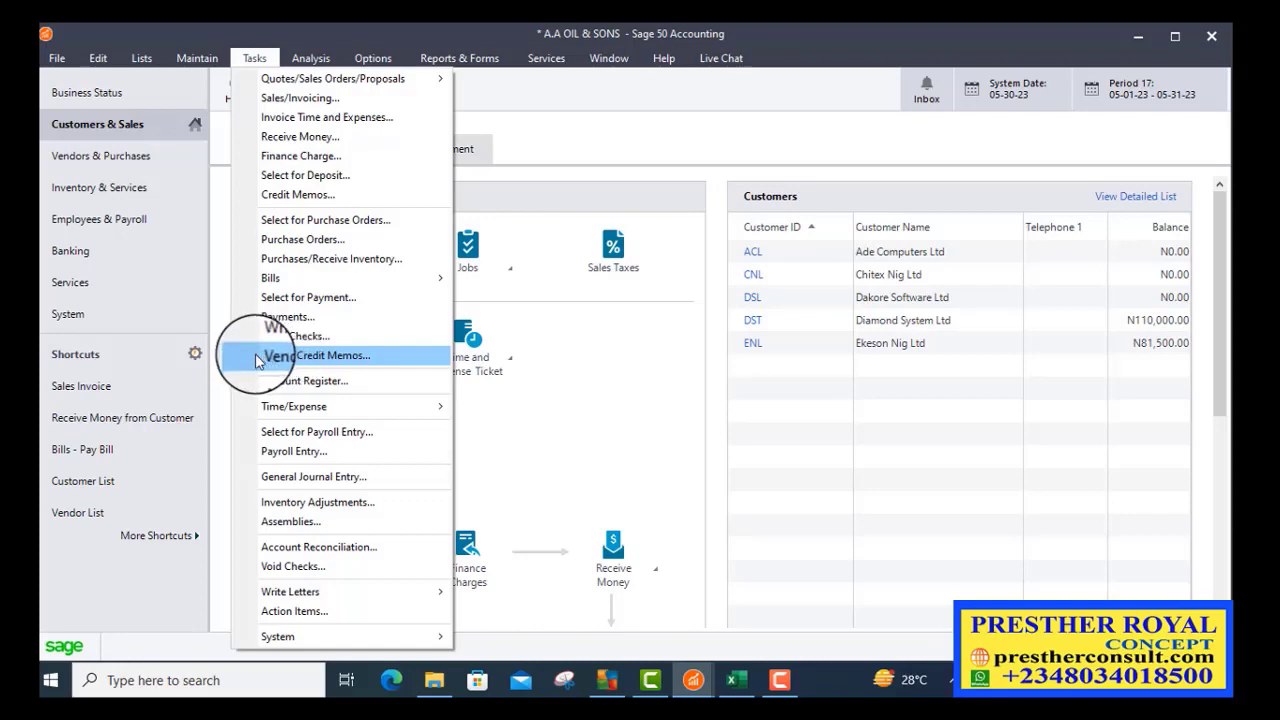
left_click(300, 357)
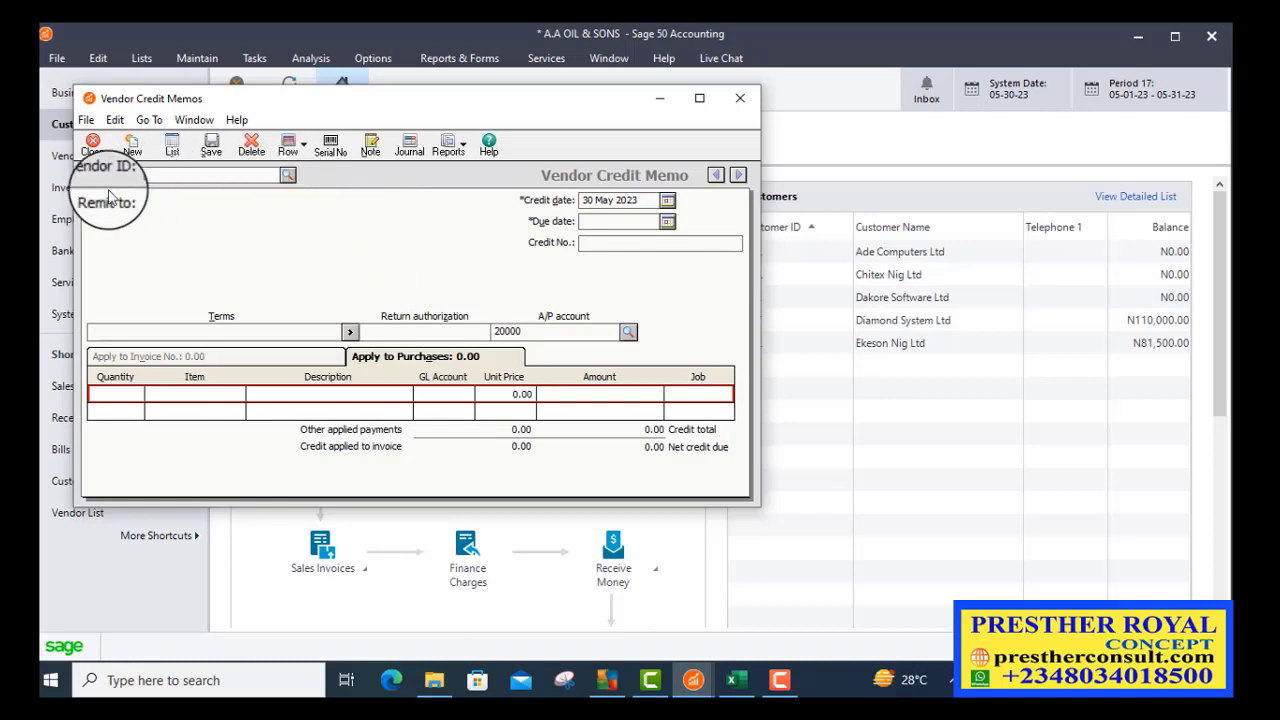
left_click(288, 176)
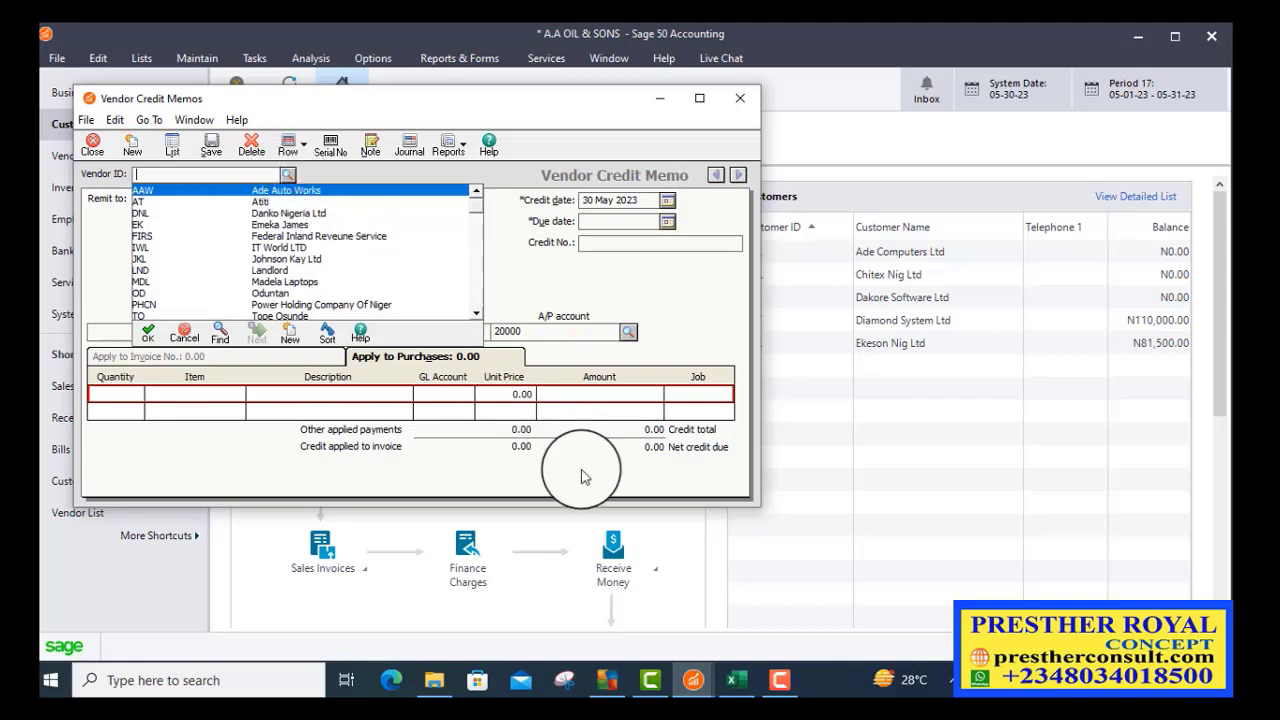
left_click(735, 682)
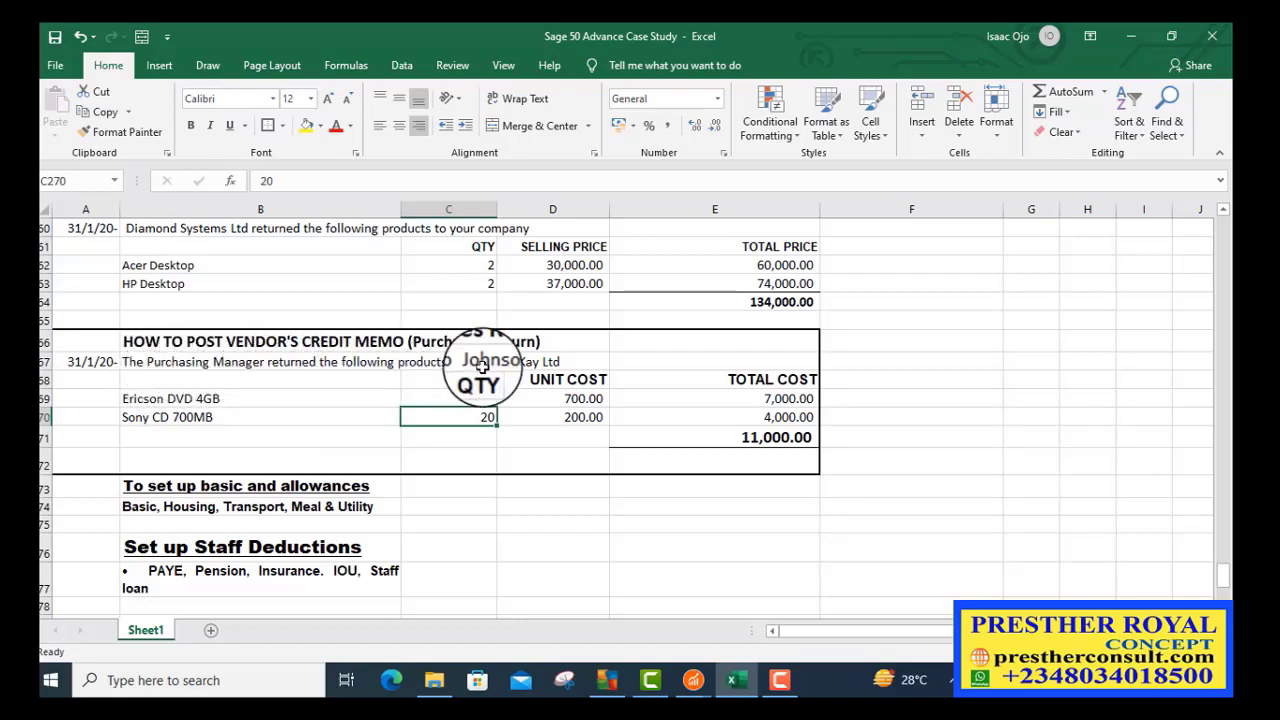
left_click(695, 680)
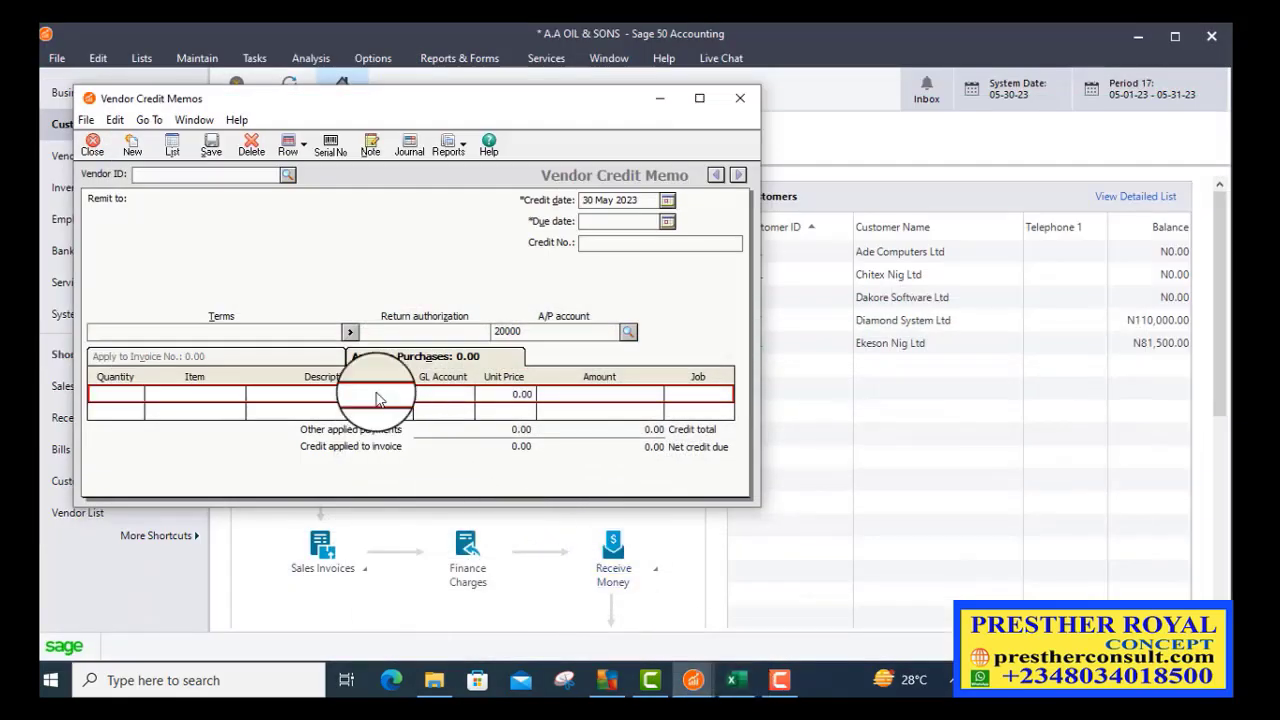
left_click(288, 174)
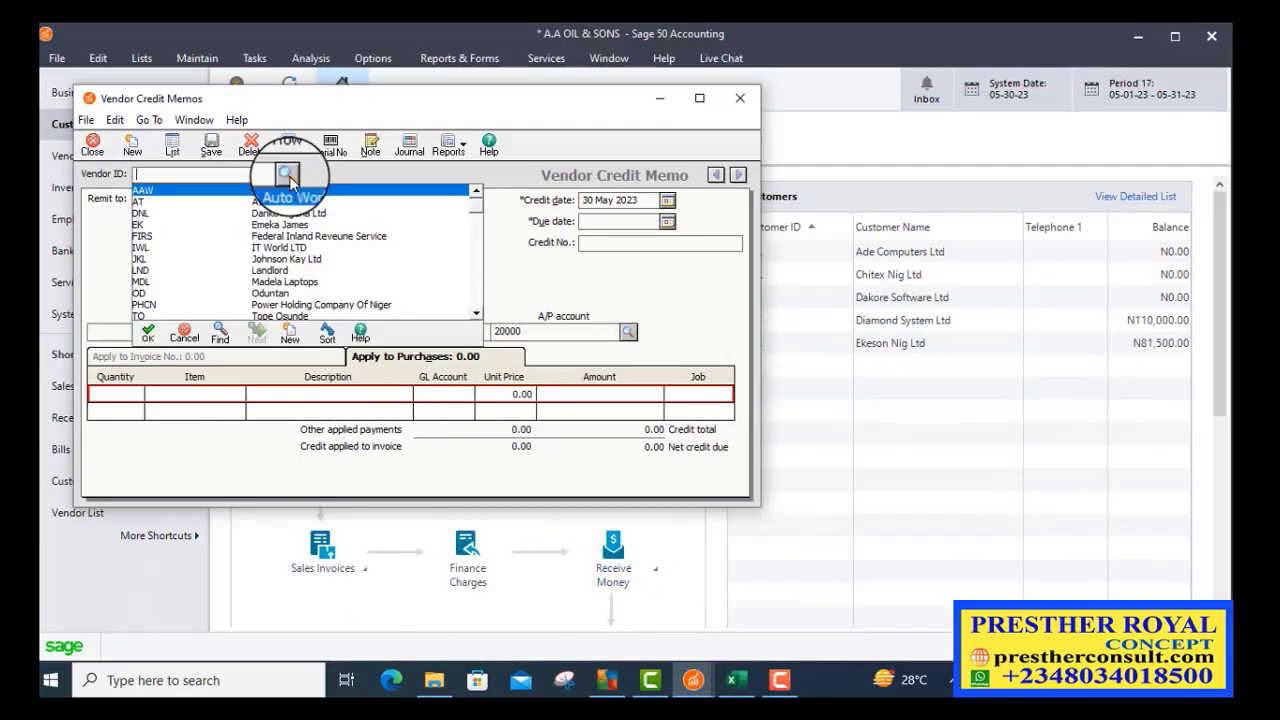
left_click(270, 259)
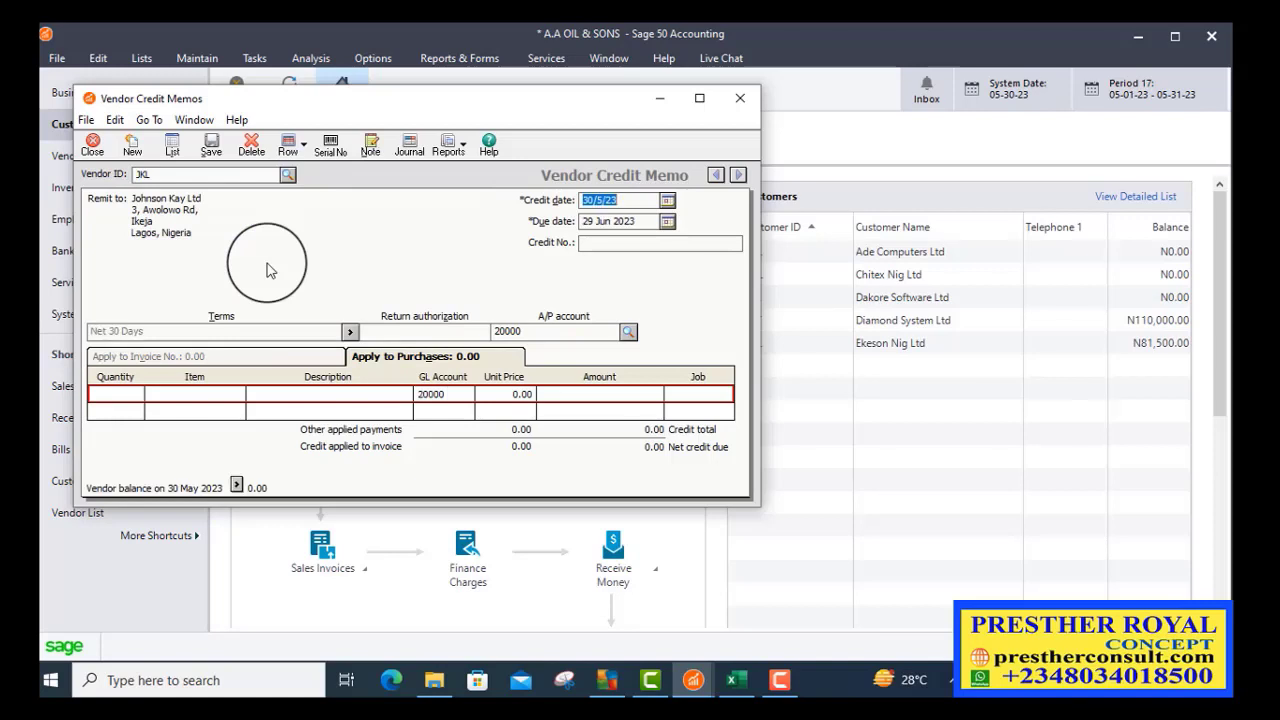
Set the memo's credit date to 31 May 2023 and its credit number to 003.
left_click(667, 195)
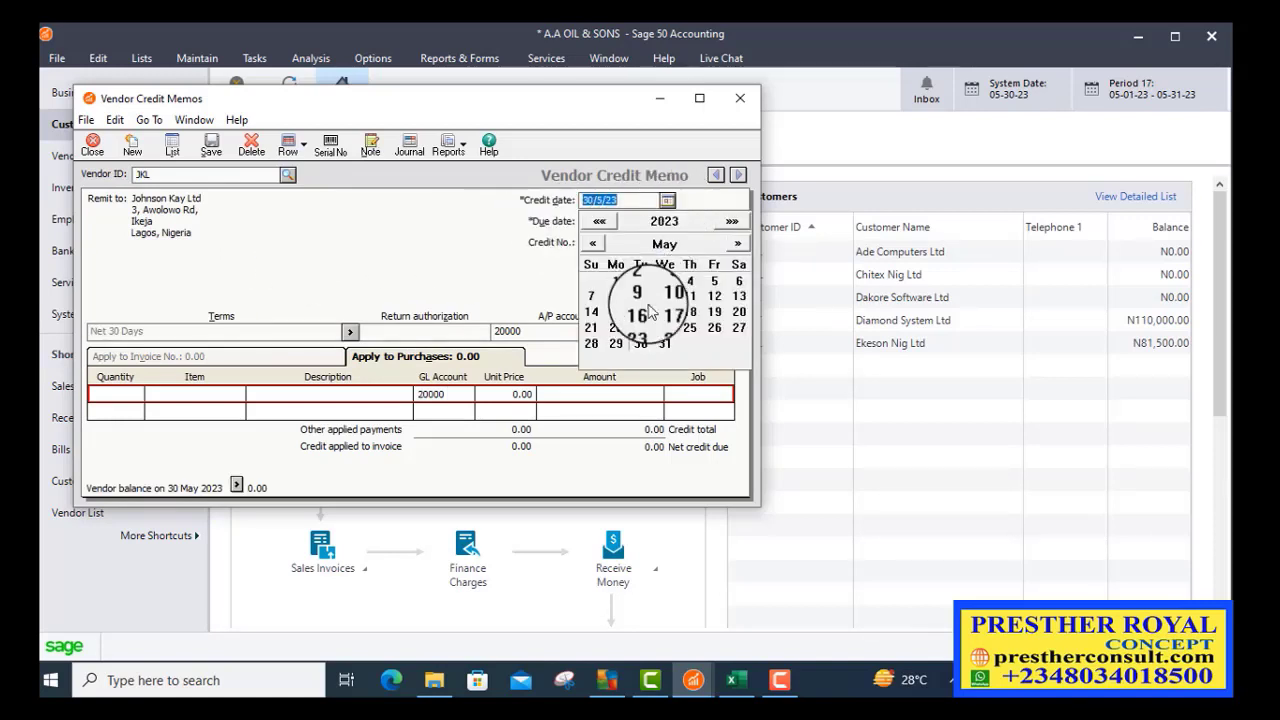
left_click(664, 343)
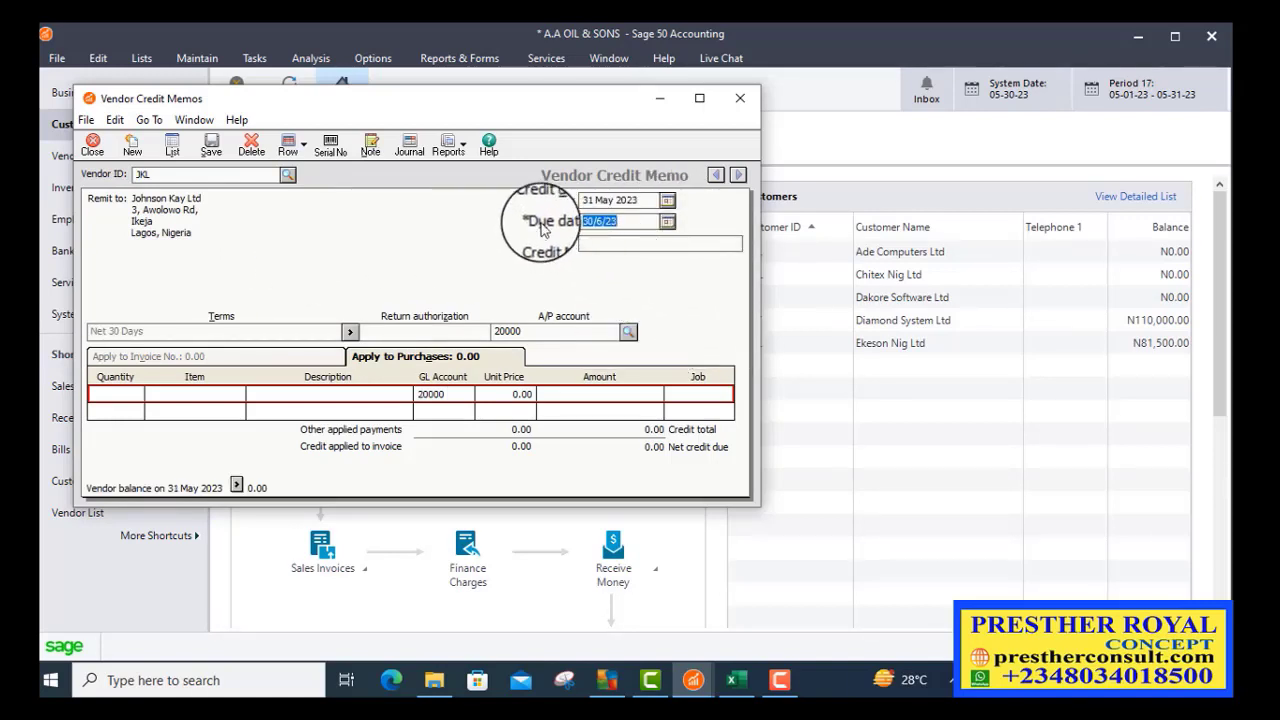
left_click(614, 241)
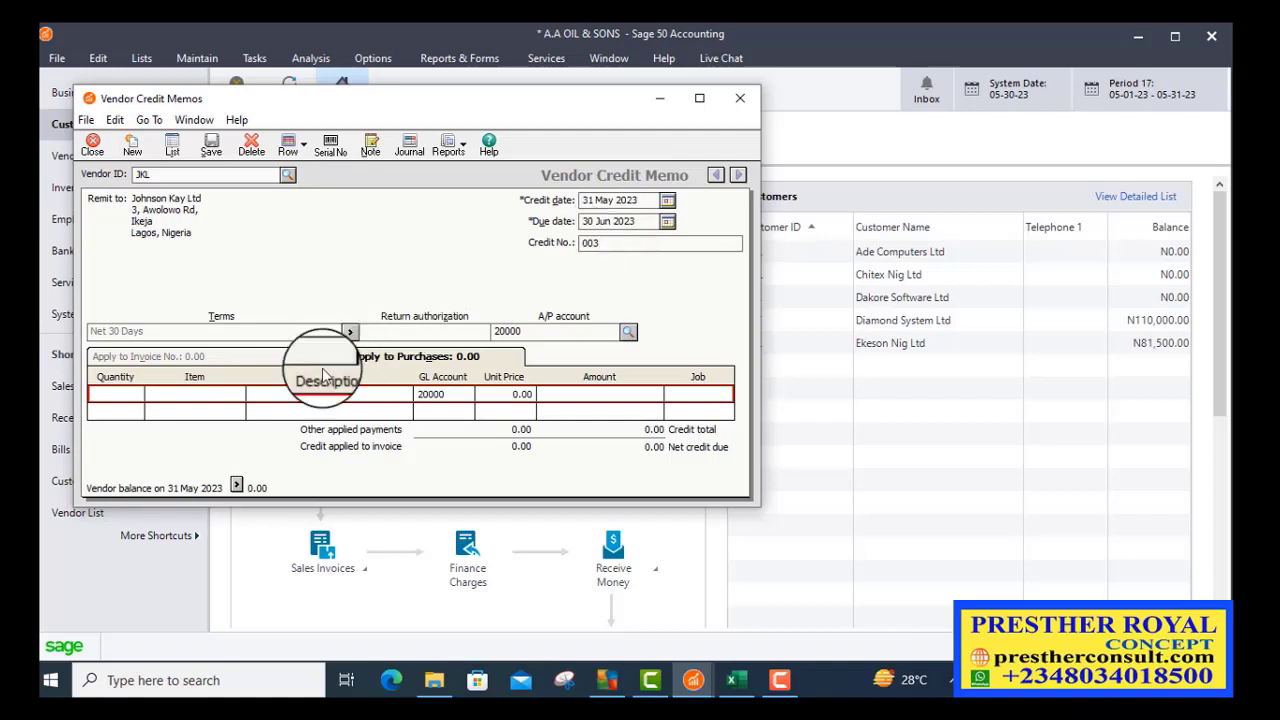
Enter a return line for 10 units of Ericson DVD 4GB (EDVD) under the purchases being credited.
left_click(133, 394)
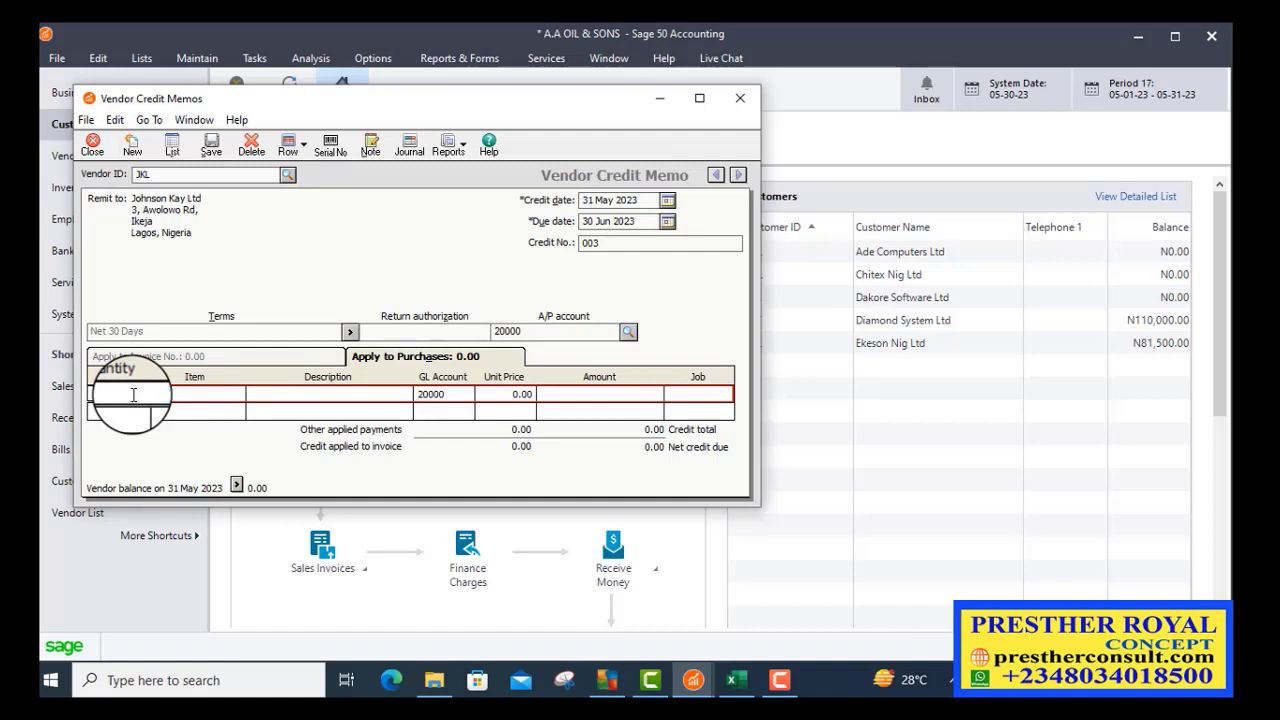
type("10")
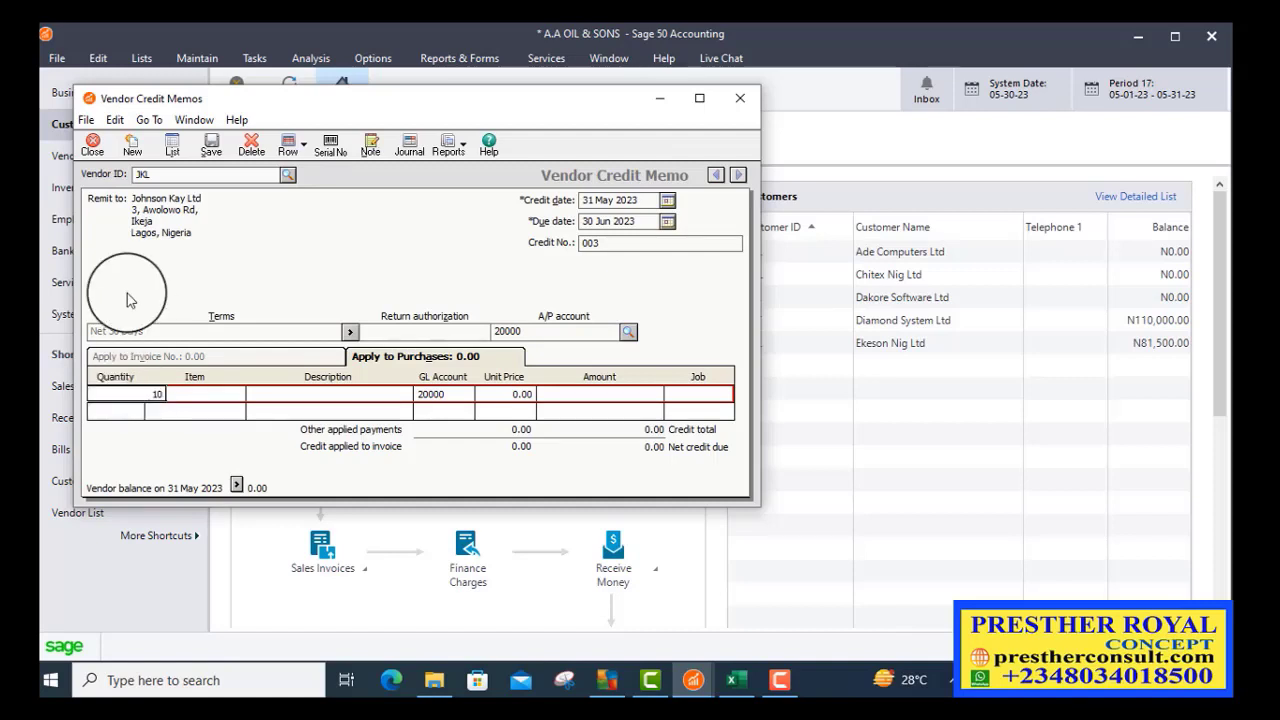
left_click(213, 394)
left_click(244, 394)
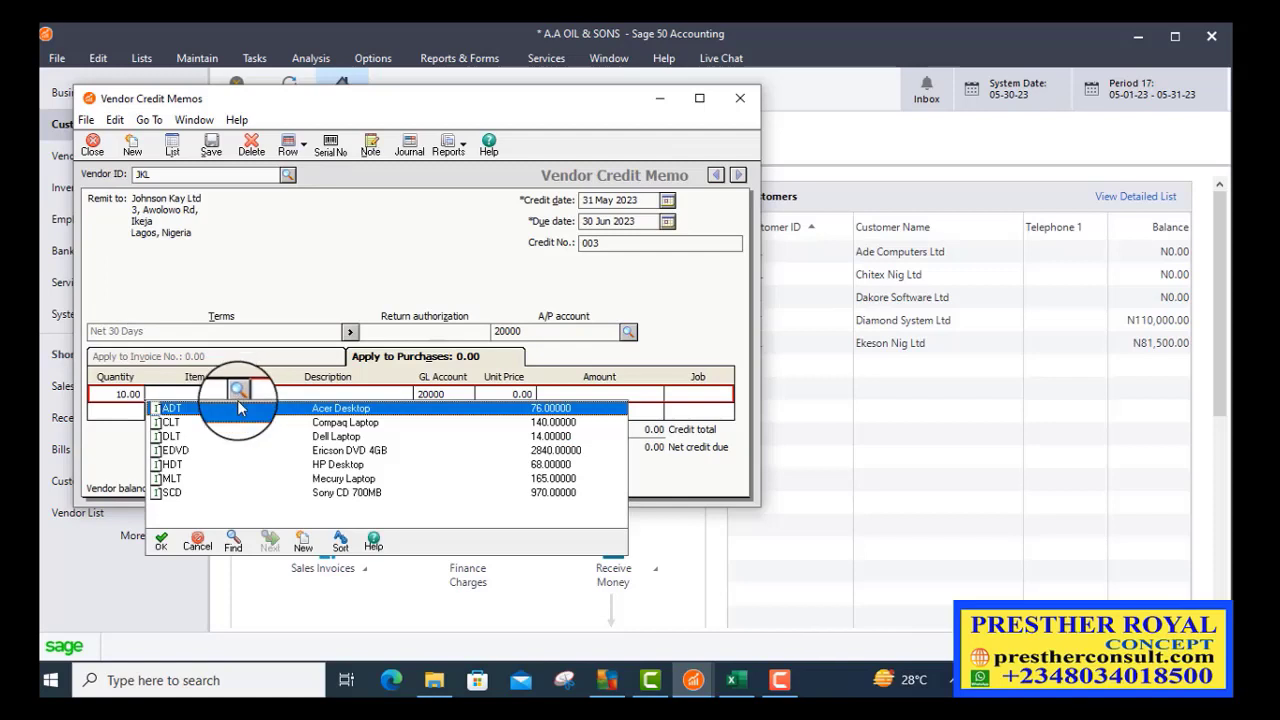
double_click(349, 451)
key("Tab")
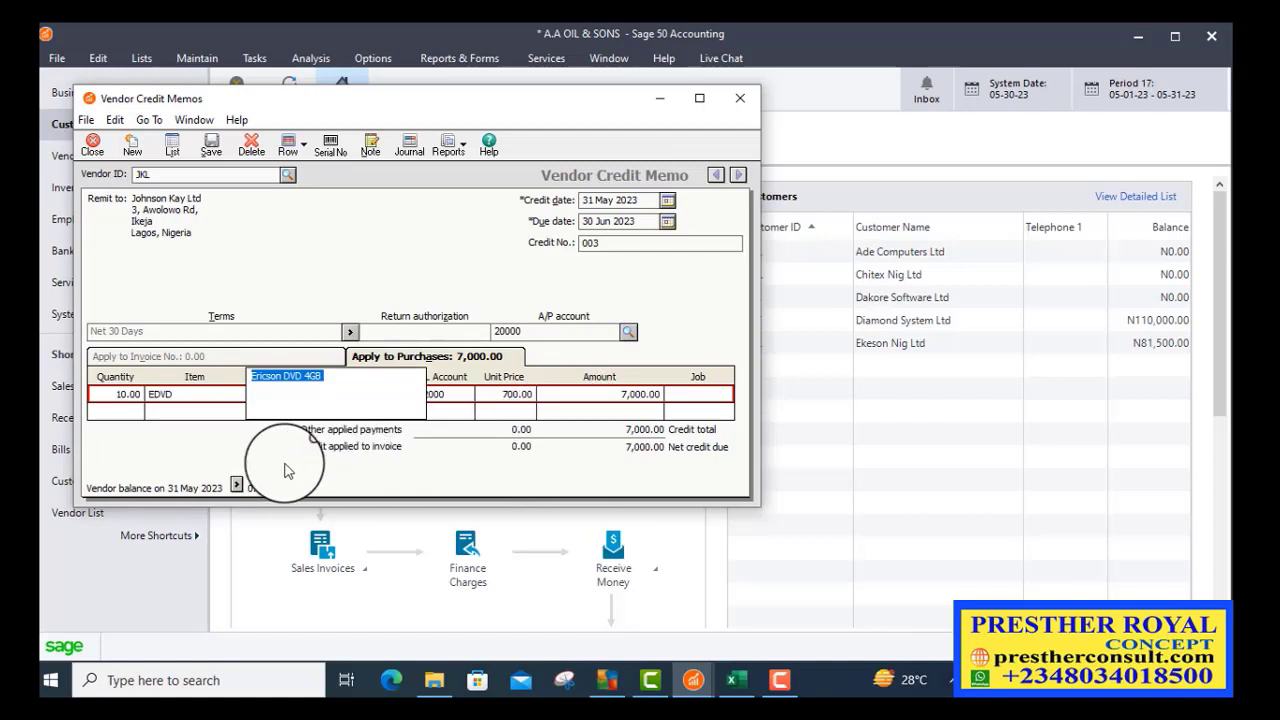
Add a second return line for 20 units of Sony CD 700MB (SCD) and review its GL account.
left_click(133, 411)
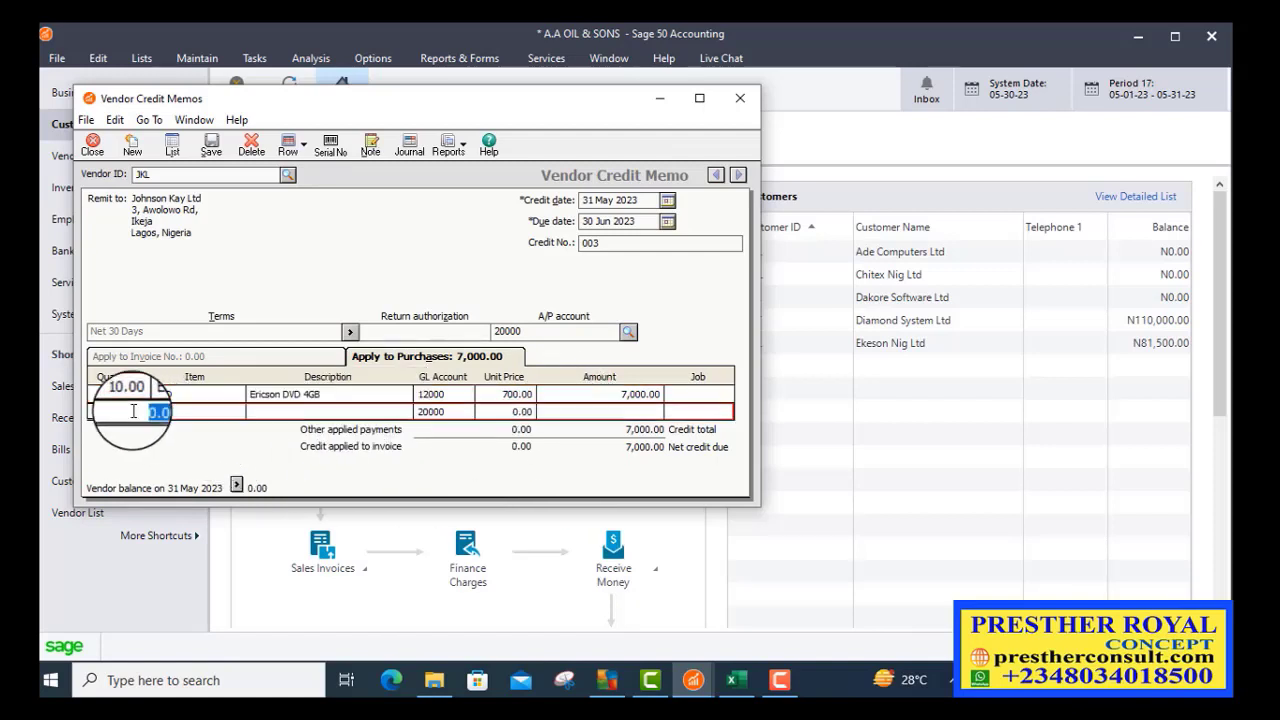
type("20")
key("Tab")
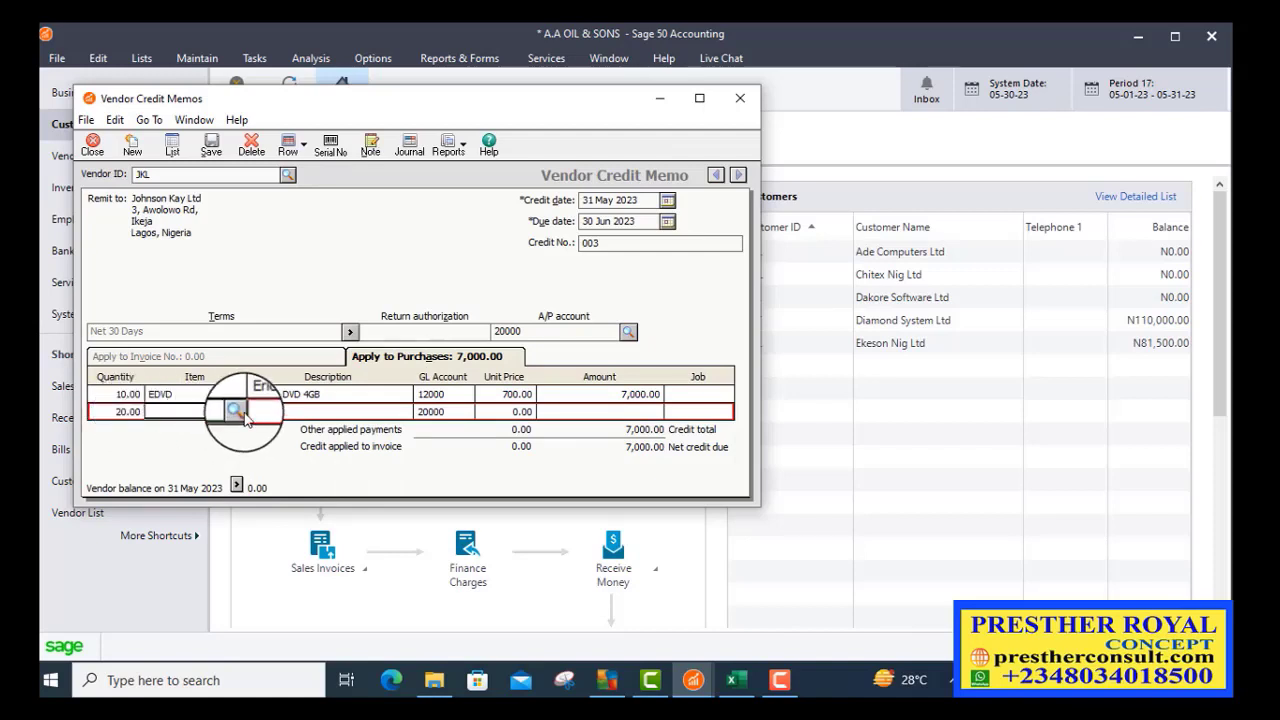
left_click(234, 411)
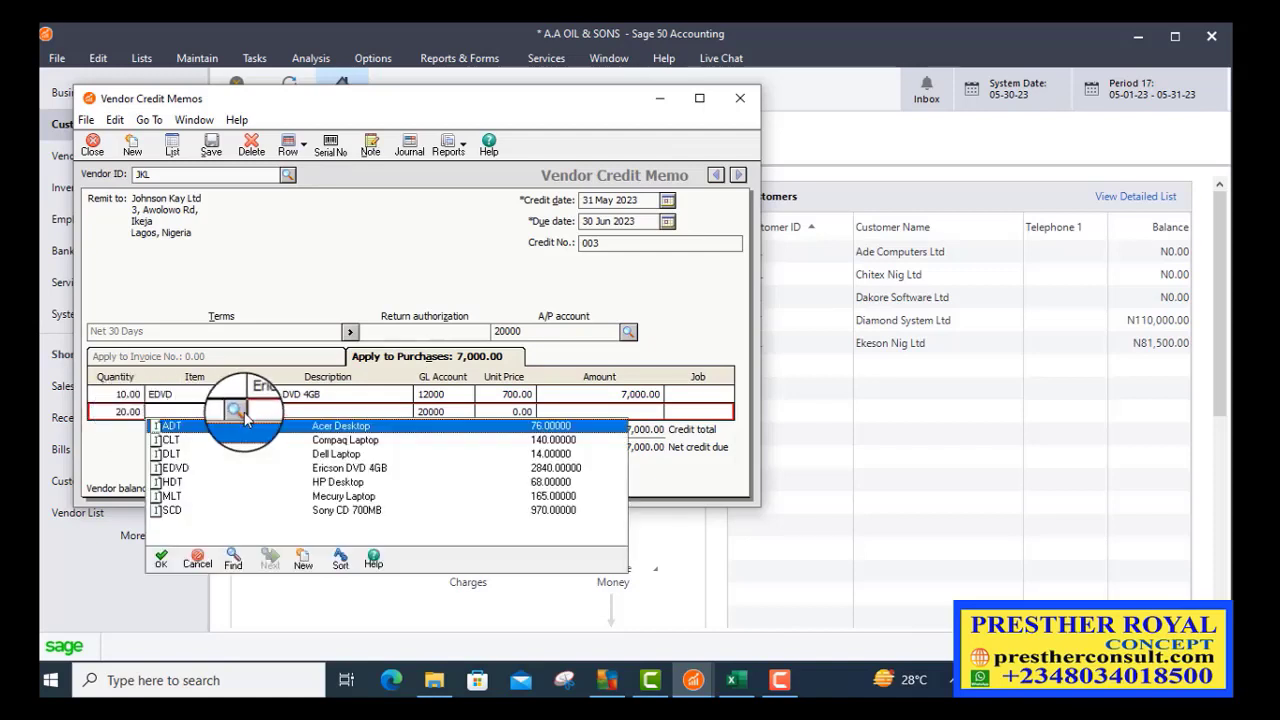
double_click(322, 510)
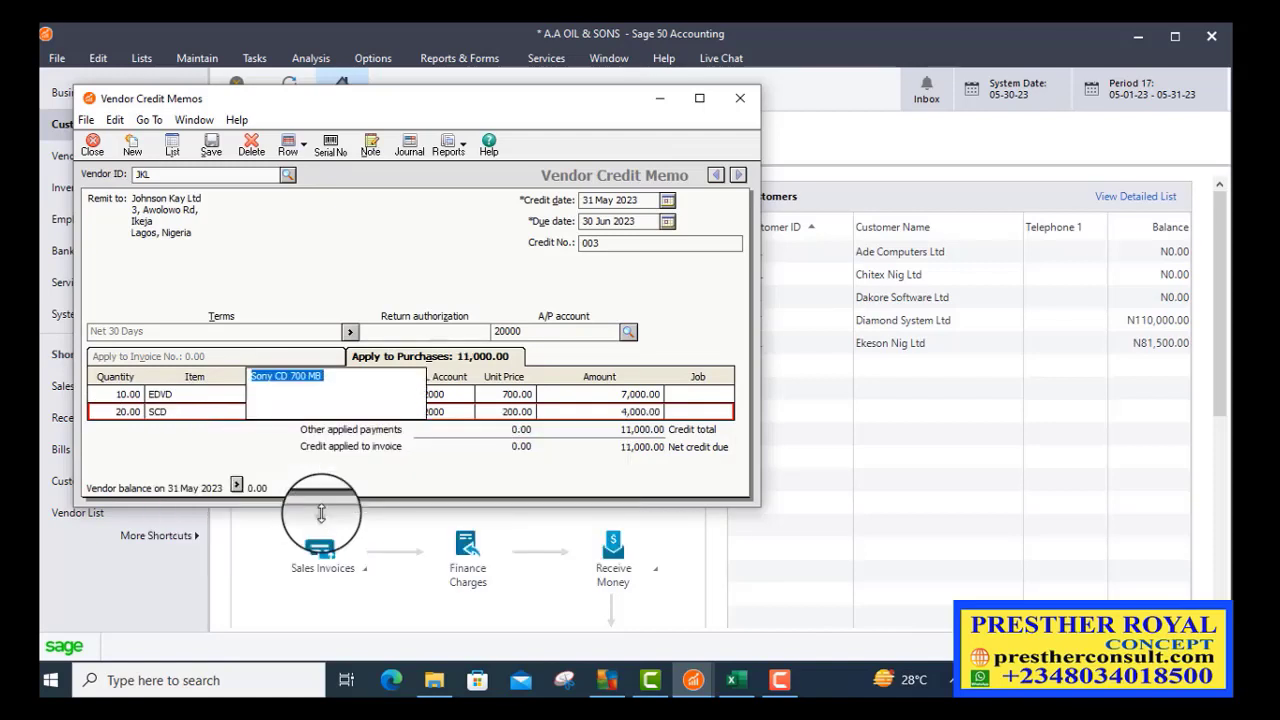
left_click(463, 410)
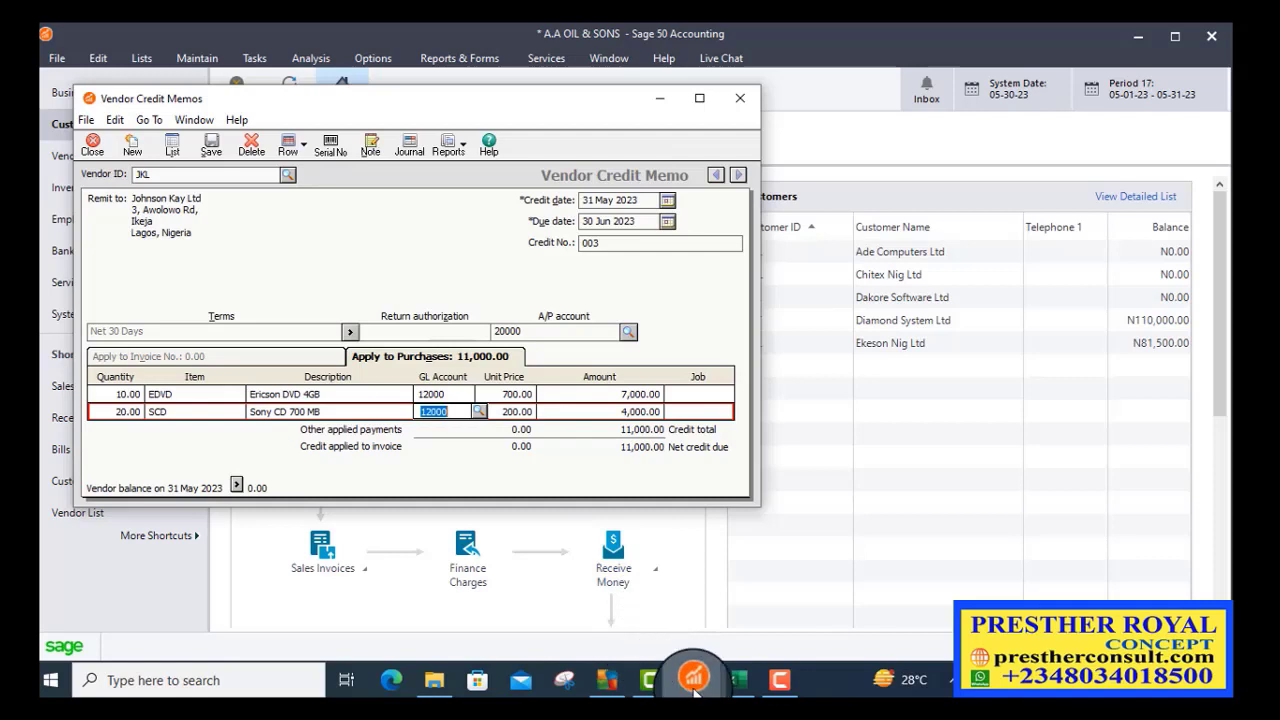
mouse_move(695, 688)
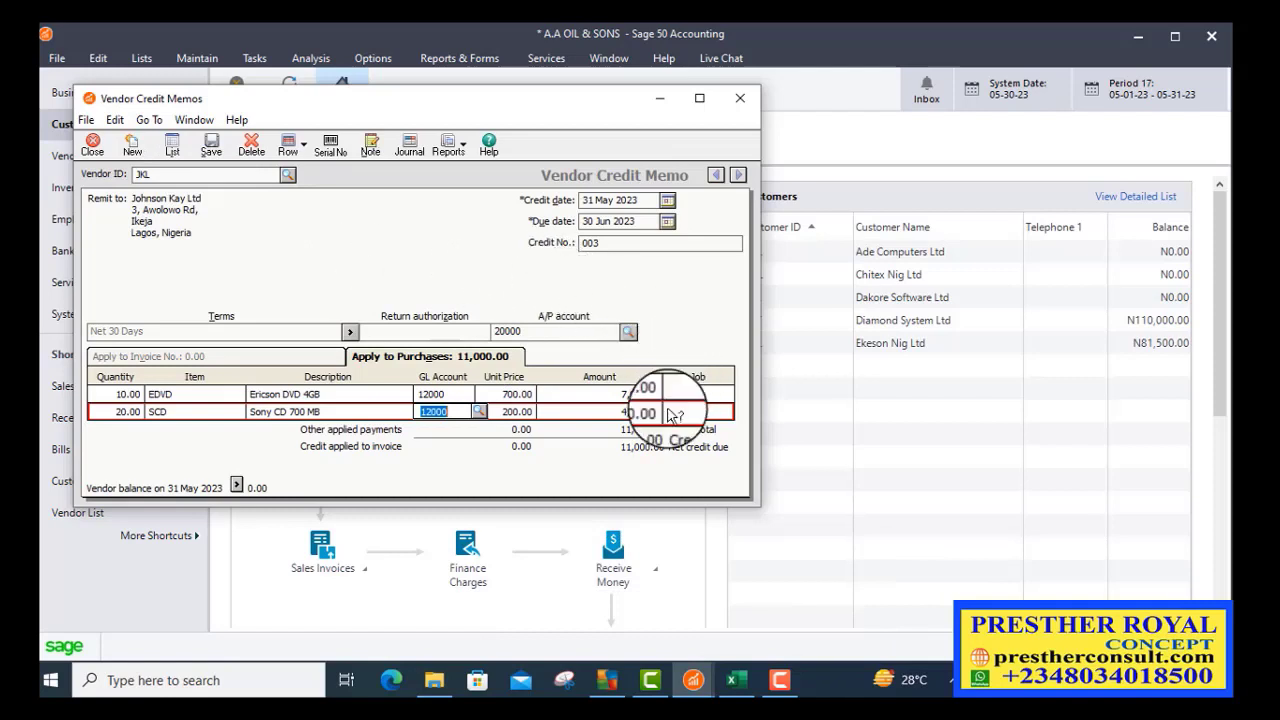
Save the completed vendor credit memo for Johnson Kay Ltd and minimize the Vendor Credit Memos window.
left_click(212, 152)
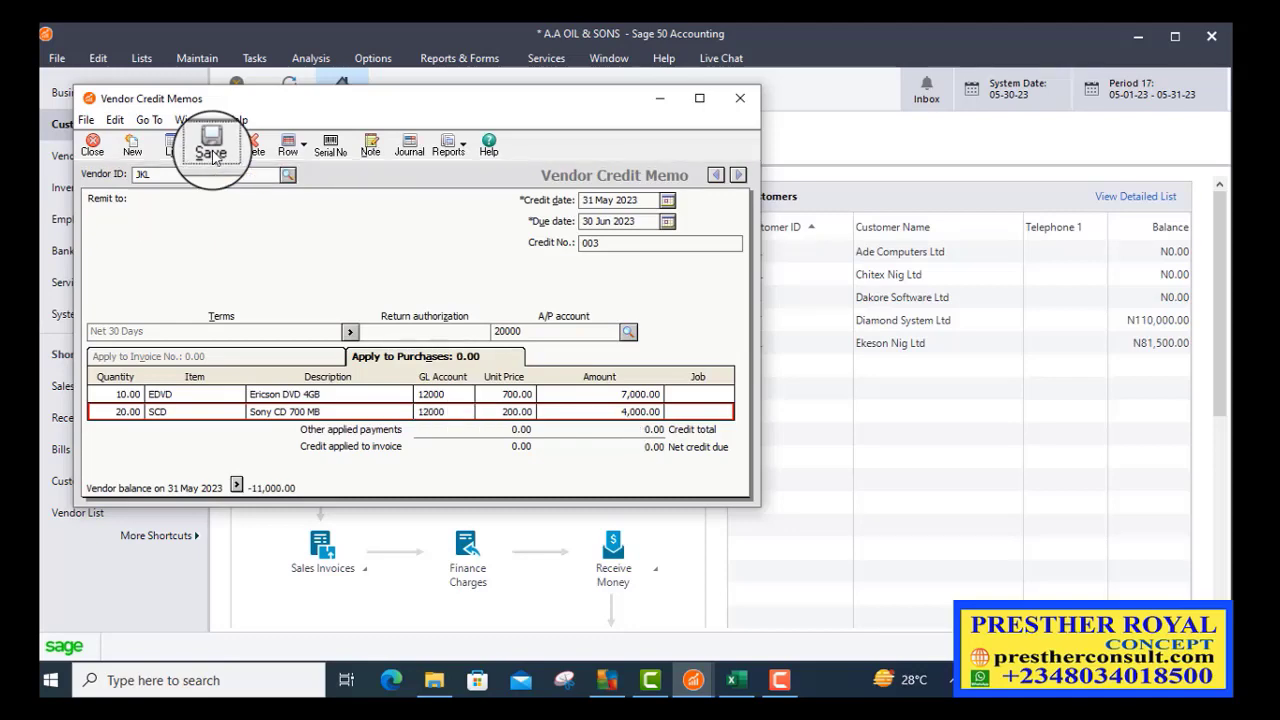
left_click(660, 98)
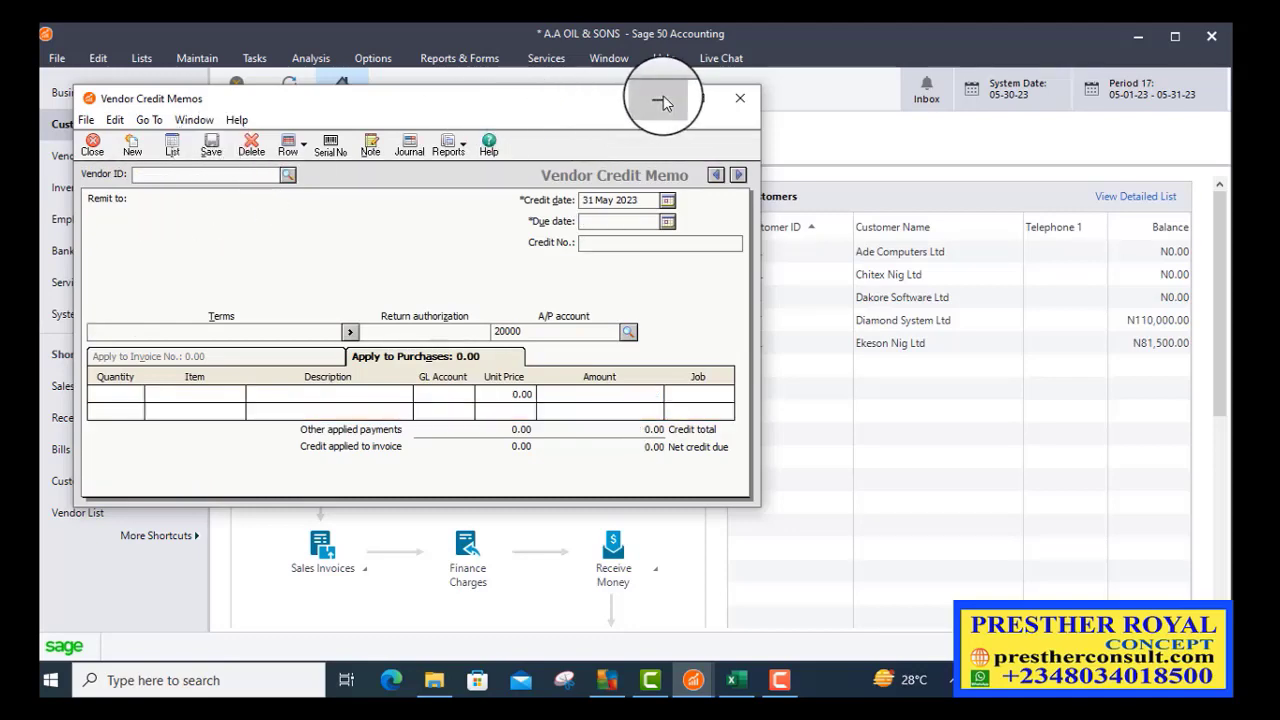
Display the Inventory Stock Status Report to check the on-hand quantities of the returned items, and close it after reviewing.
left_click(488, 62)
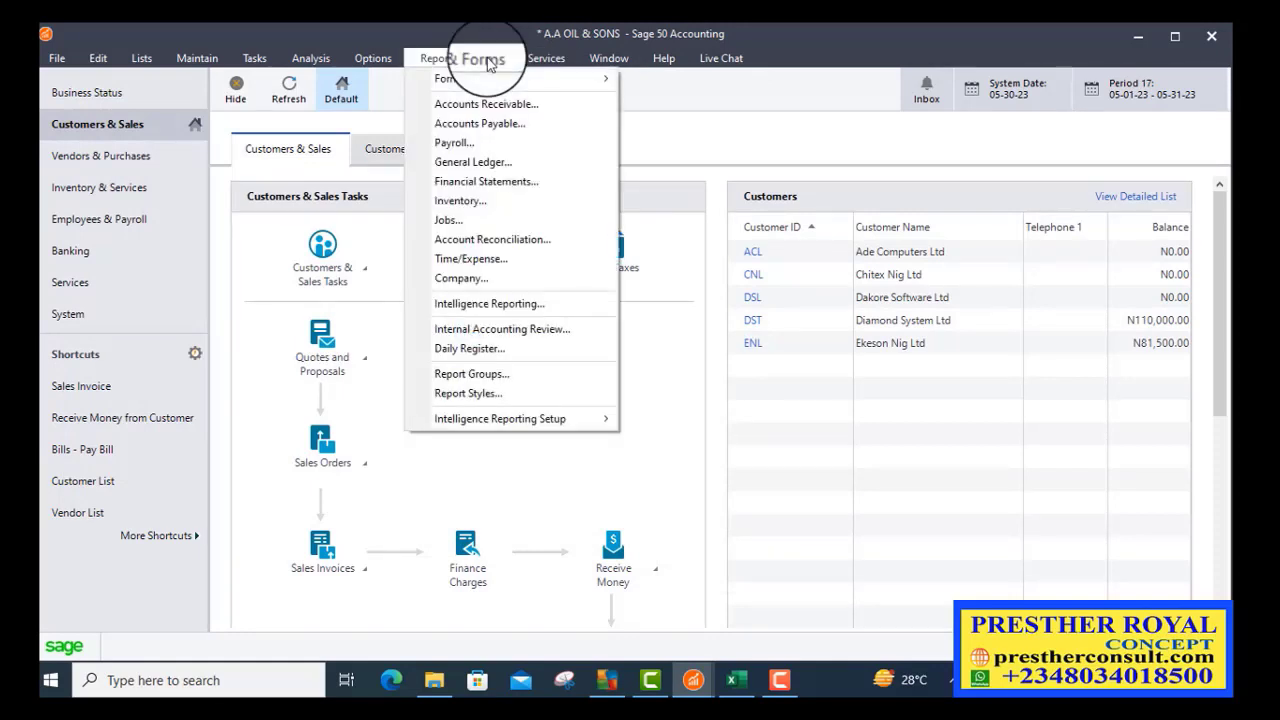
left_click(489, 208)
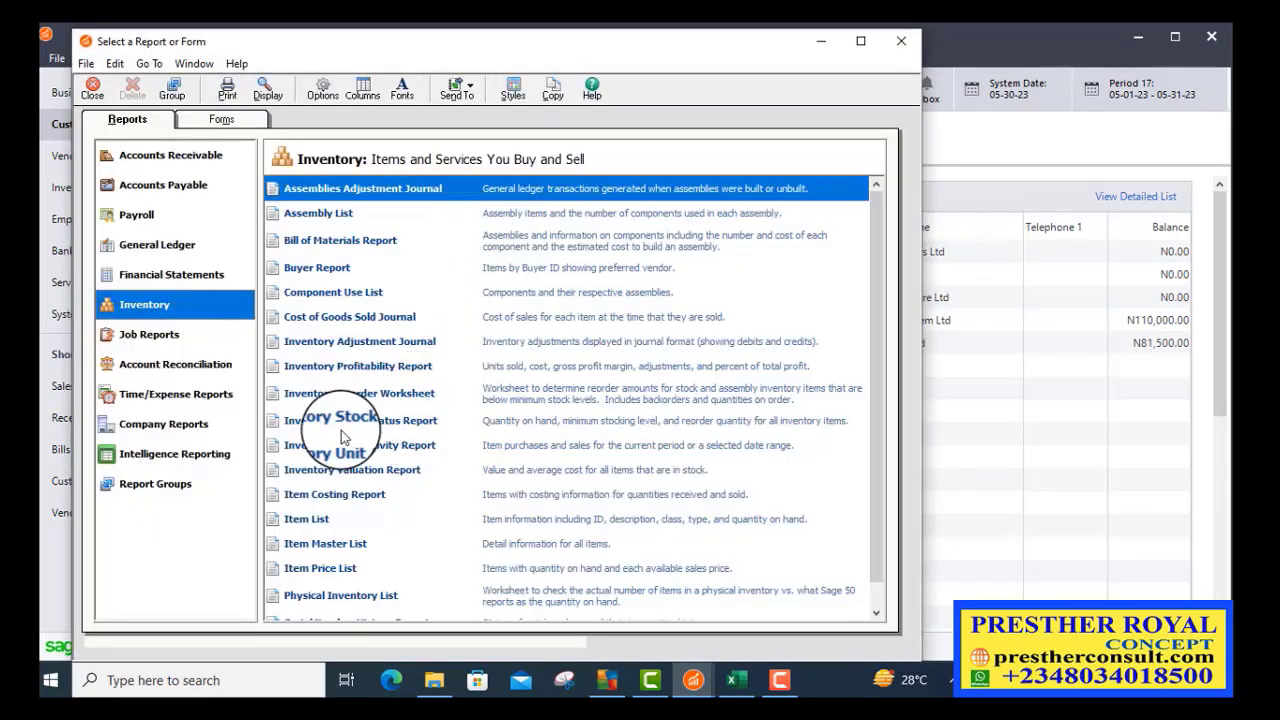
double_click(392, 428)
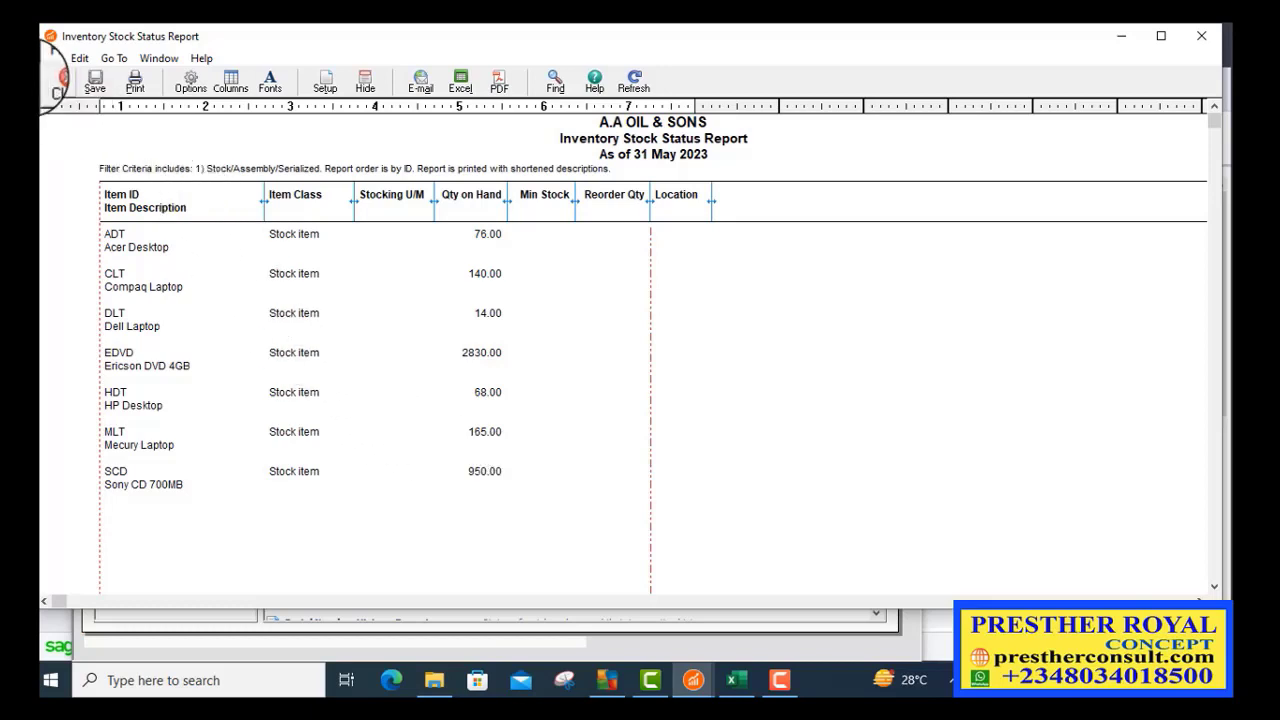
left_click(55, 80)
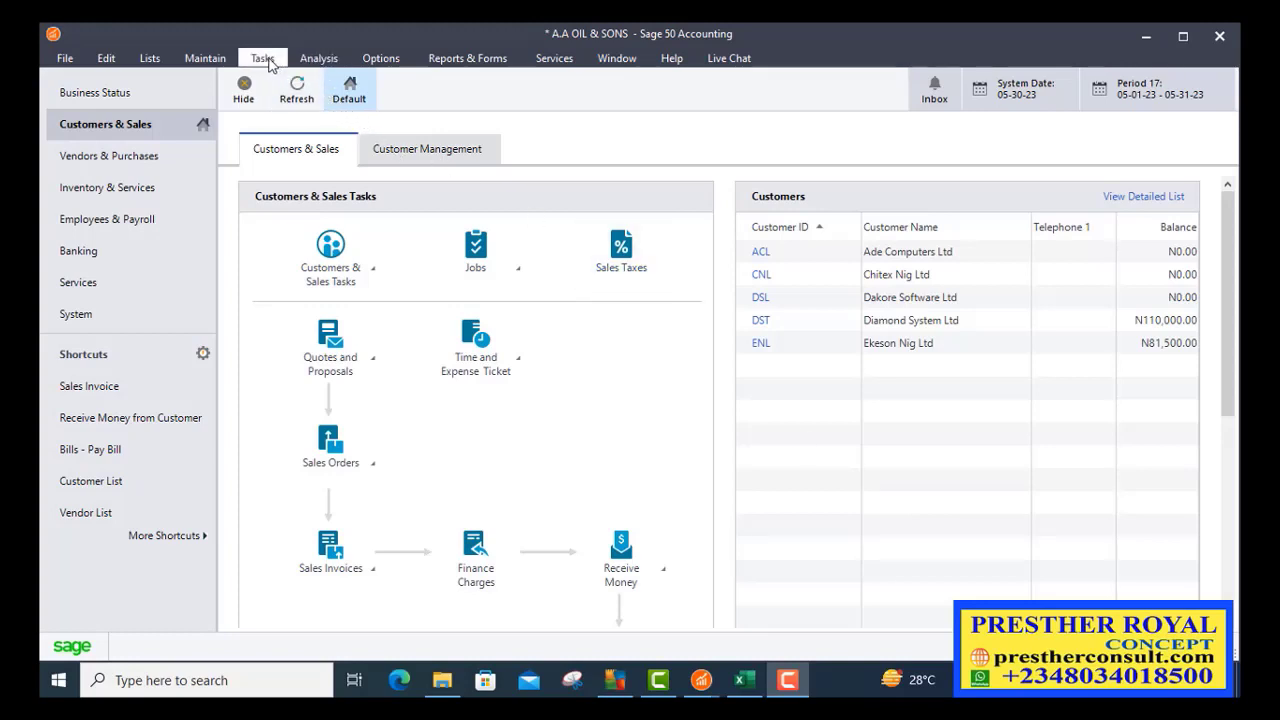
Open the Vendor Ledgers report from the Accounts Payable reports to check the vendor balances.
left_click(460, 60)
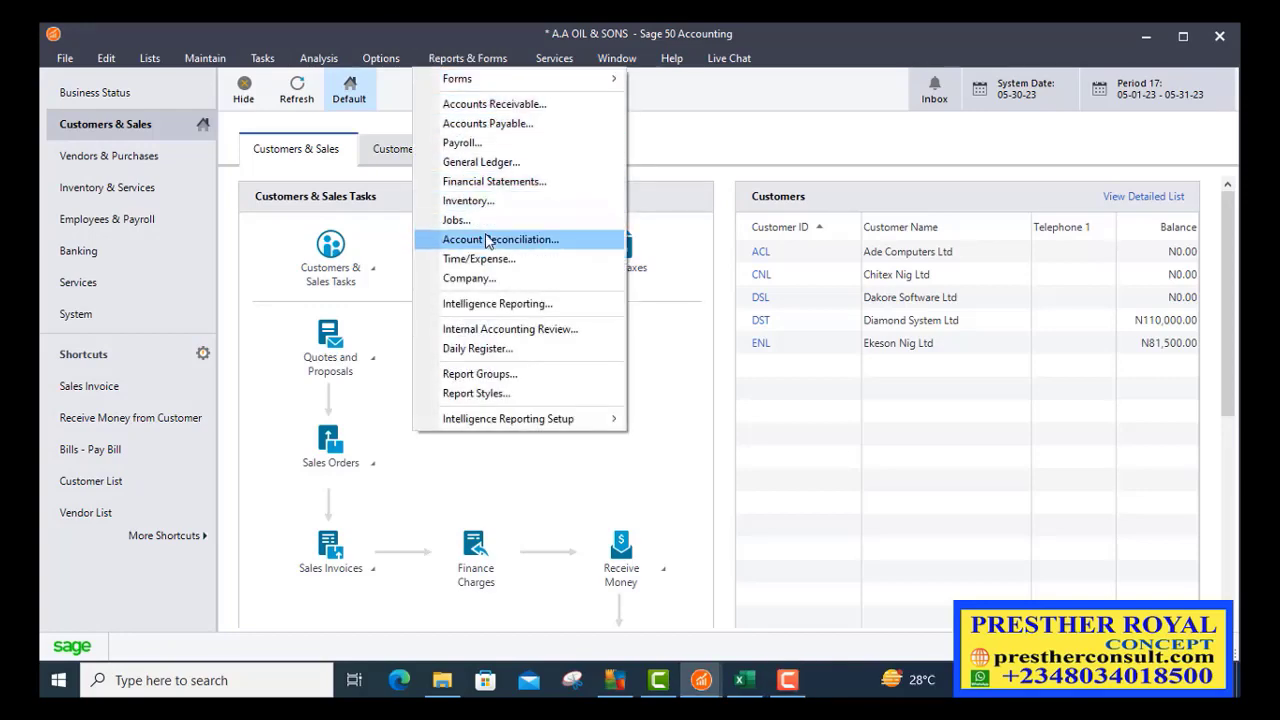
left_click(494, 124)
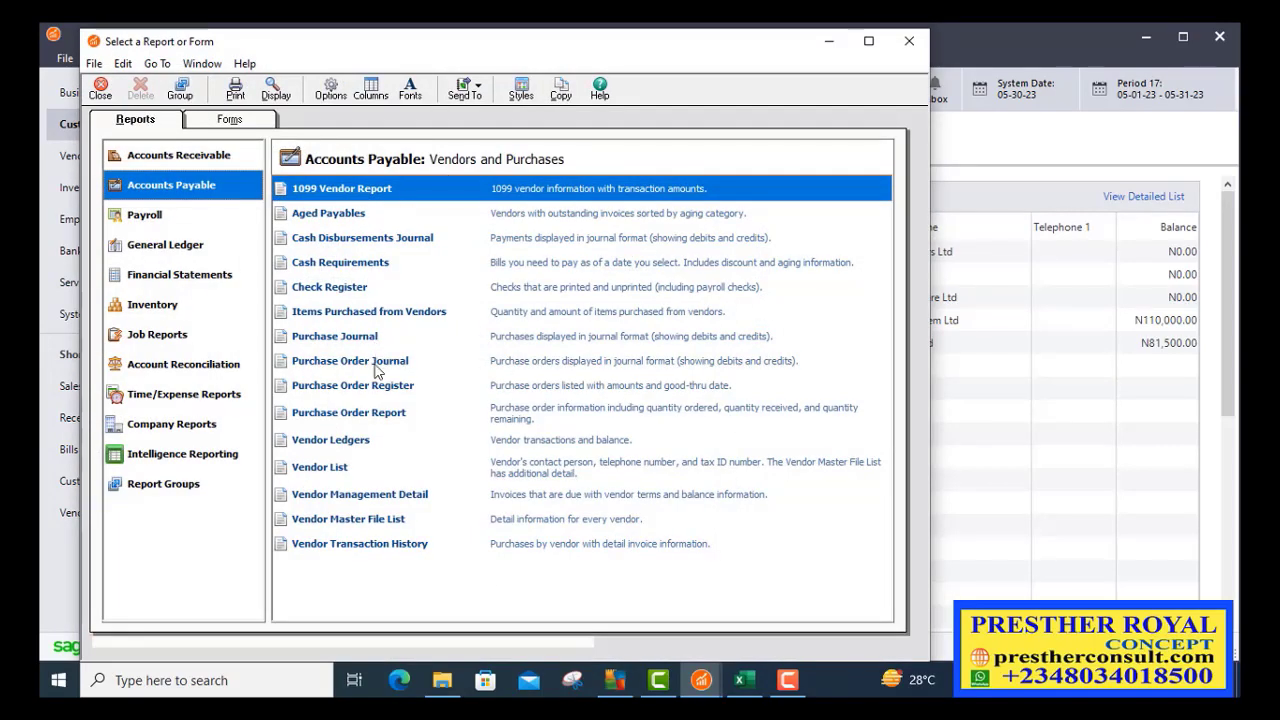
double_click(358, 445)
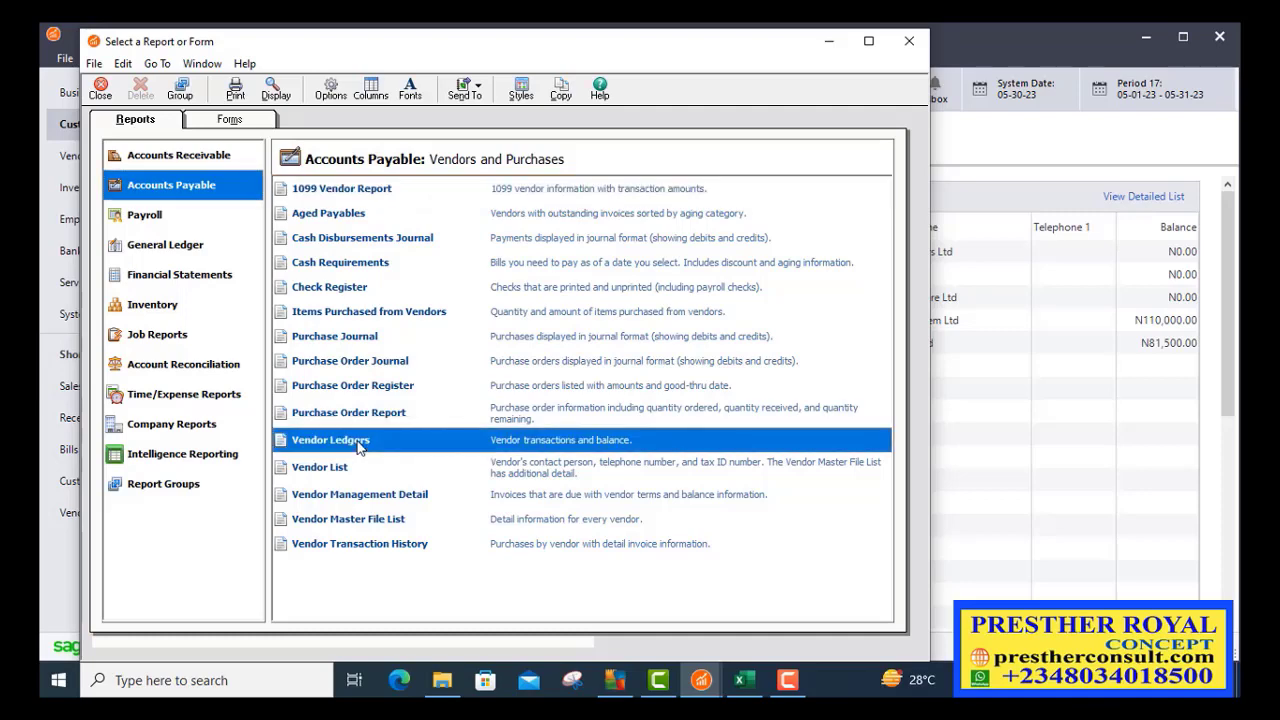